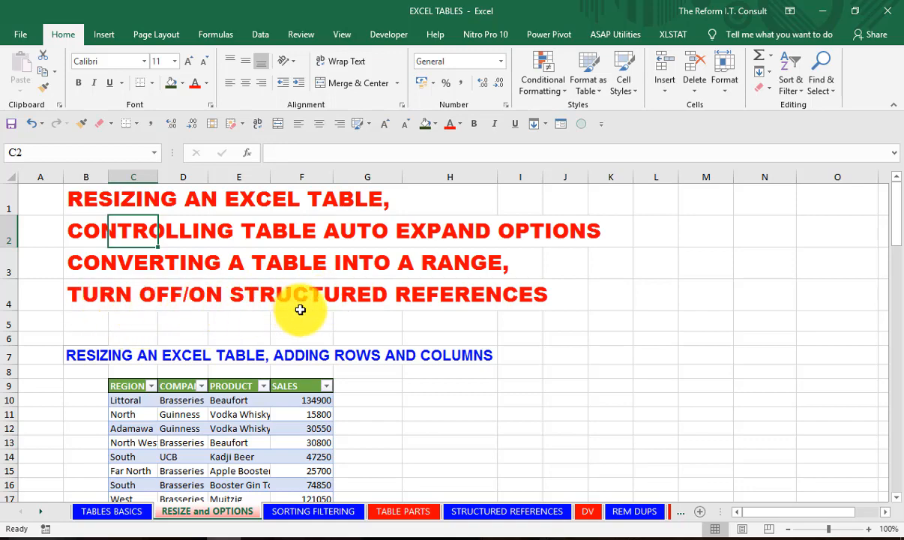
Examine the sales table and the empty cells on either side of its header row.
scroll(81, 348, down, 2)
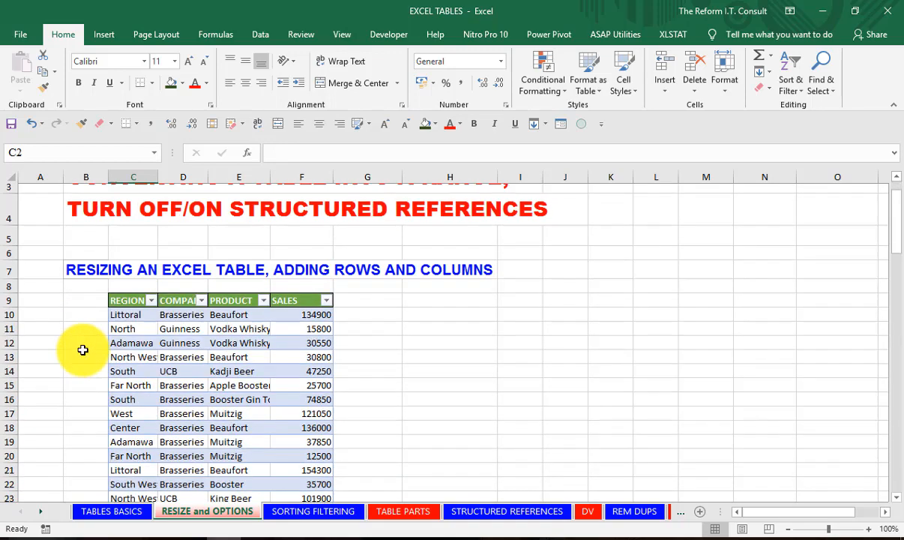
click(82, 193)
click(100, 278)
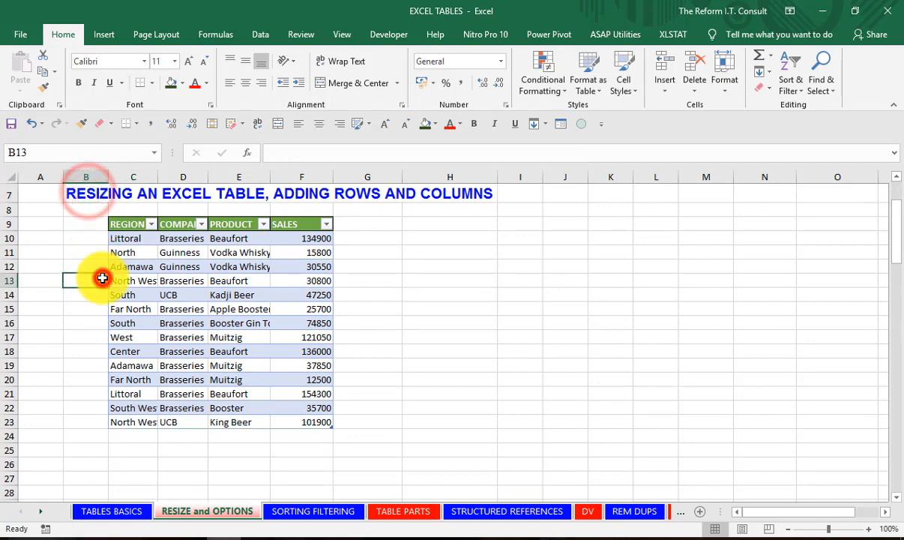
click(132, 225)
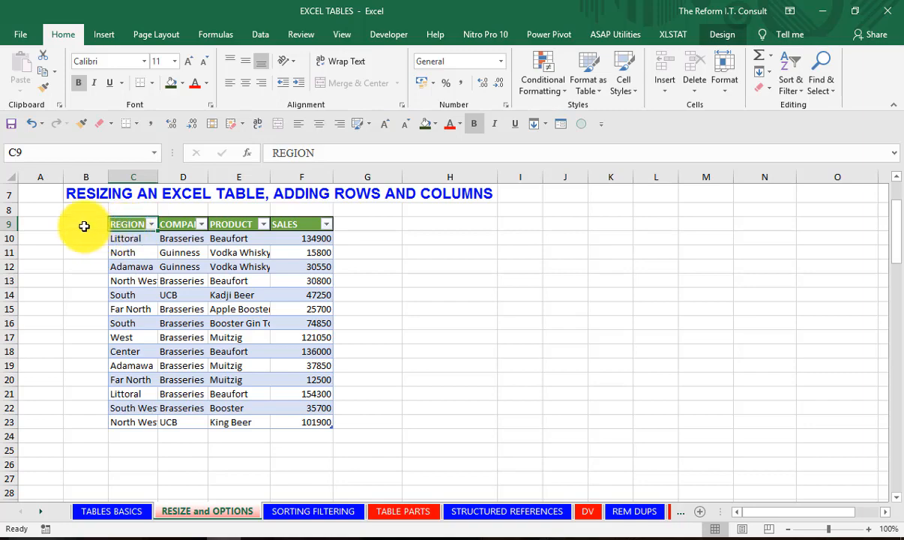
click(358, 224)
click(72, 224)
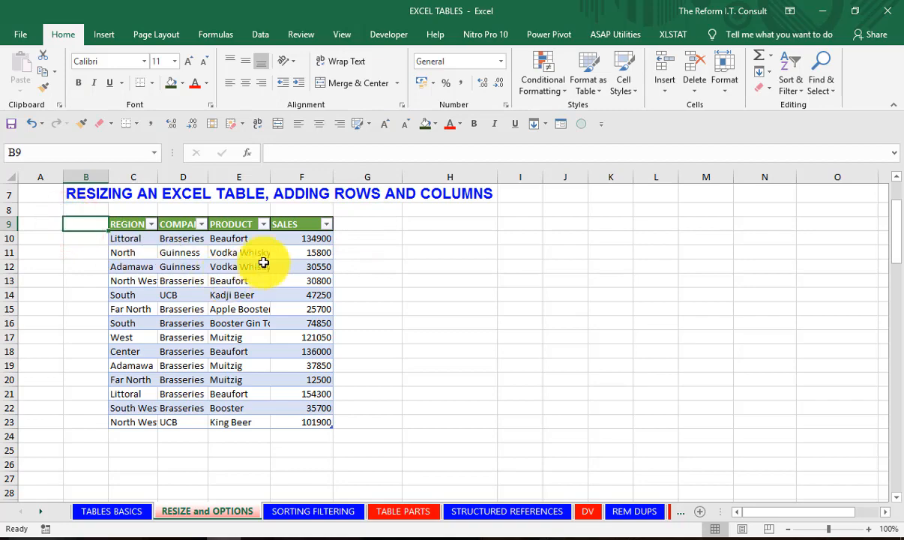
click(181, 266)
click(84, 224)
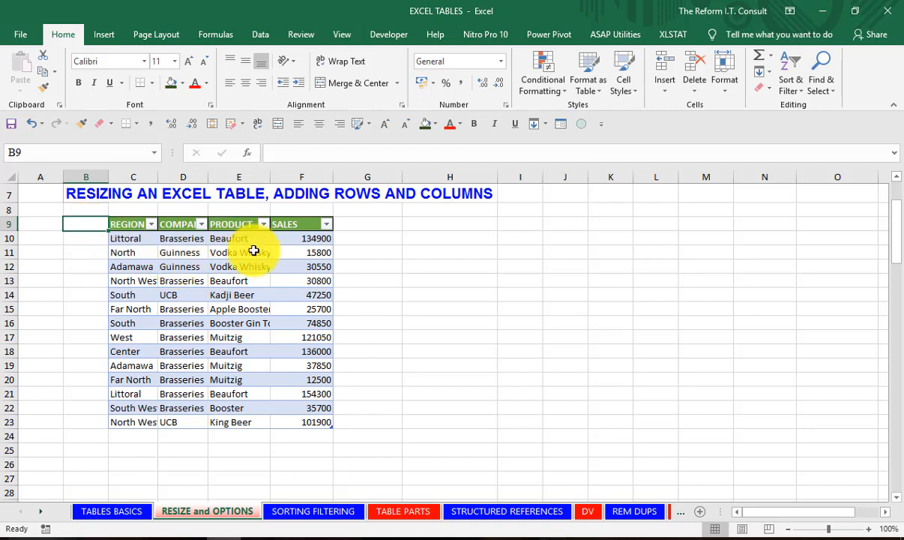
click(364, 225)
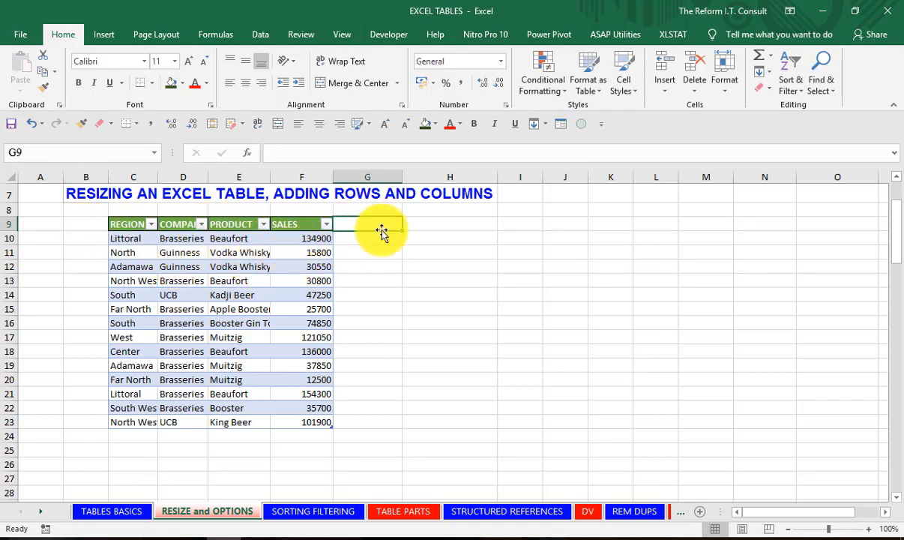
Enter the header SN in cell B9 beside the table, with 1 and 2 in the two cells below it.
click(77, 225)
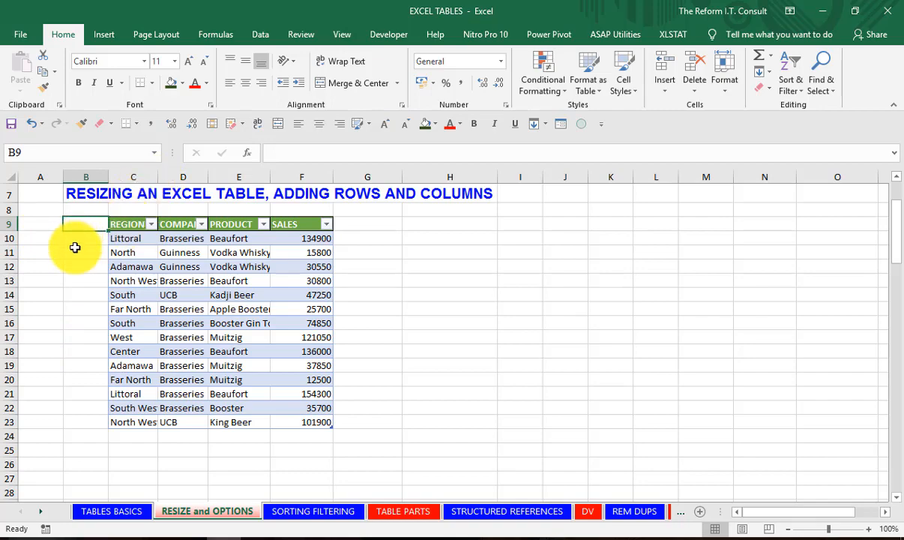
text(S)
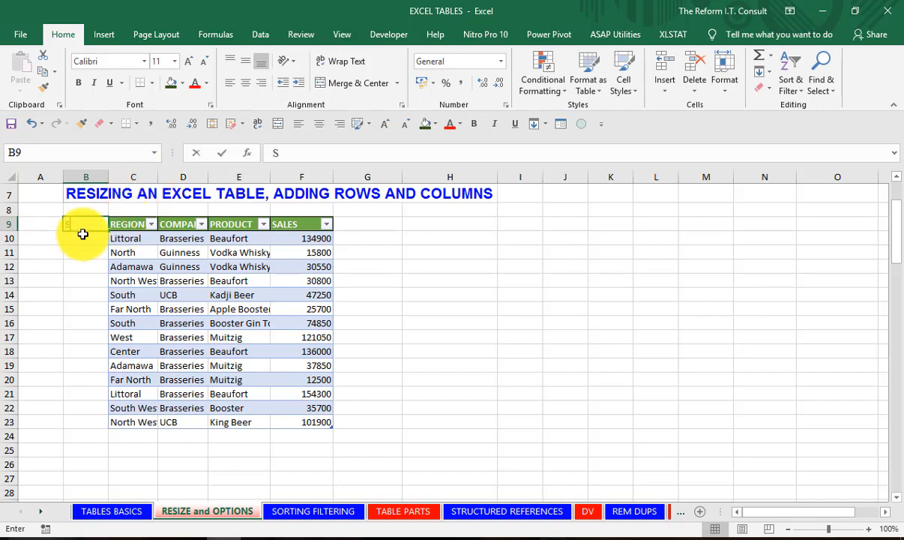
text(N)
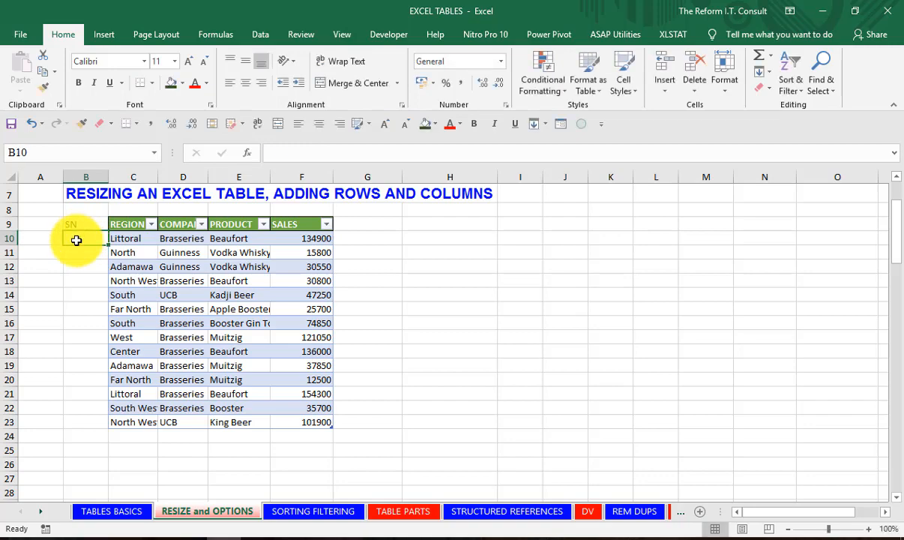
click(76, 240)
text(1)
key(Return)
text(2)
key(Return)
Extend the number series from B10:B11 down to B23, numbering the rows up to 14.
drag(77, 239, 84, 252)
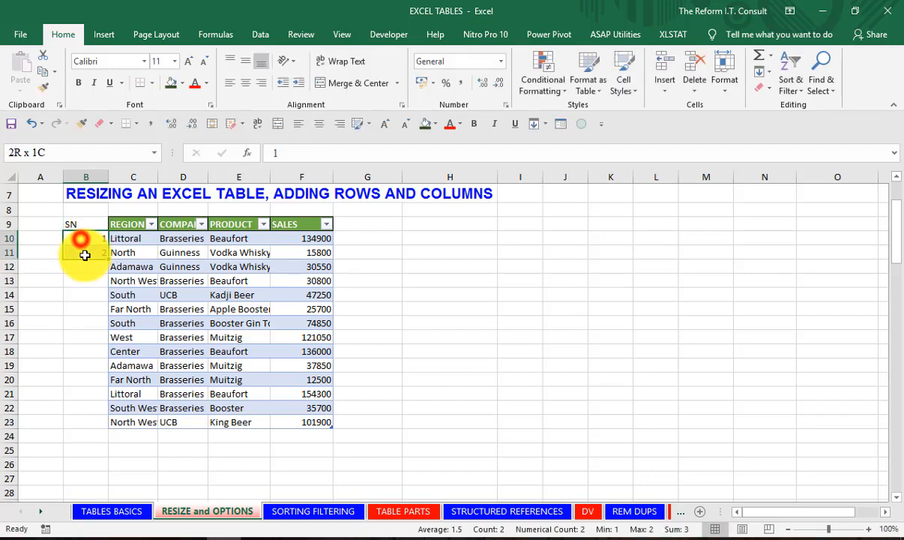
click(108, 258)
click(107, 259)
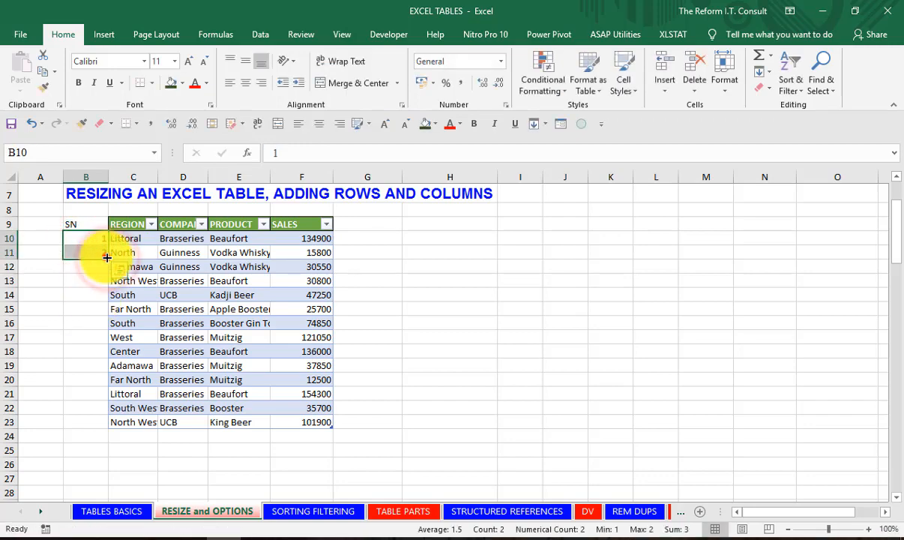
drag(108, 258, 105, 427)
click(82, 283)
click(84, 234)
drag(85, 225, 100, 414)
Resize the Tbl_resize table to the range B9:F23 so it includes the SN column.
click(183, 320)
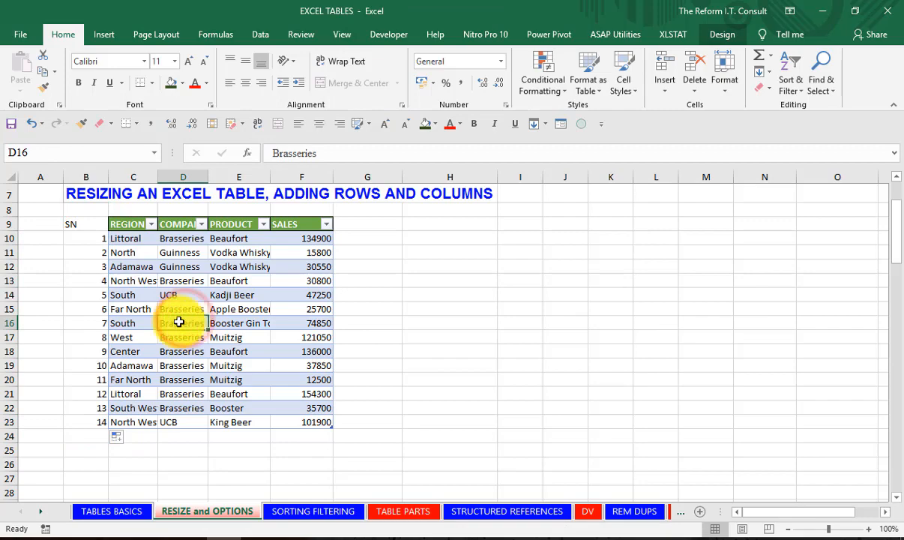
click(184, 281)
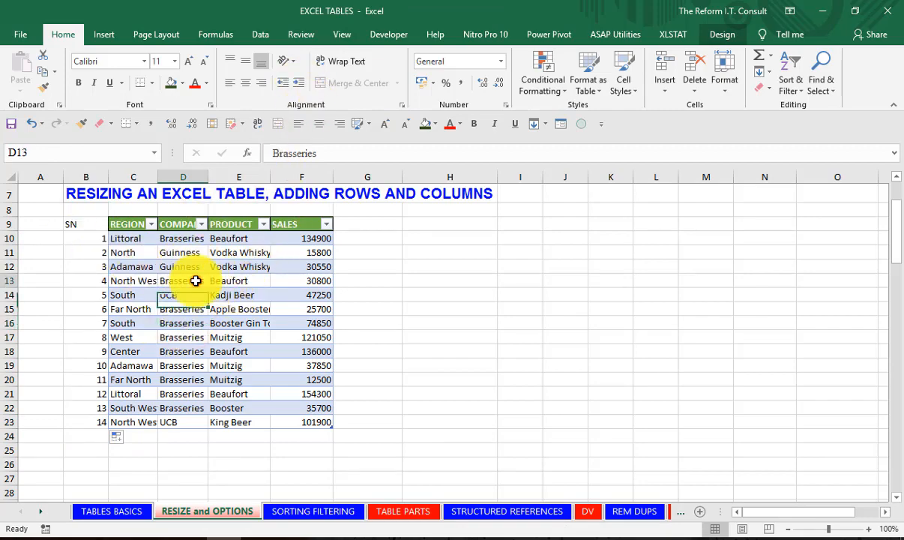
click(720, 36)
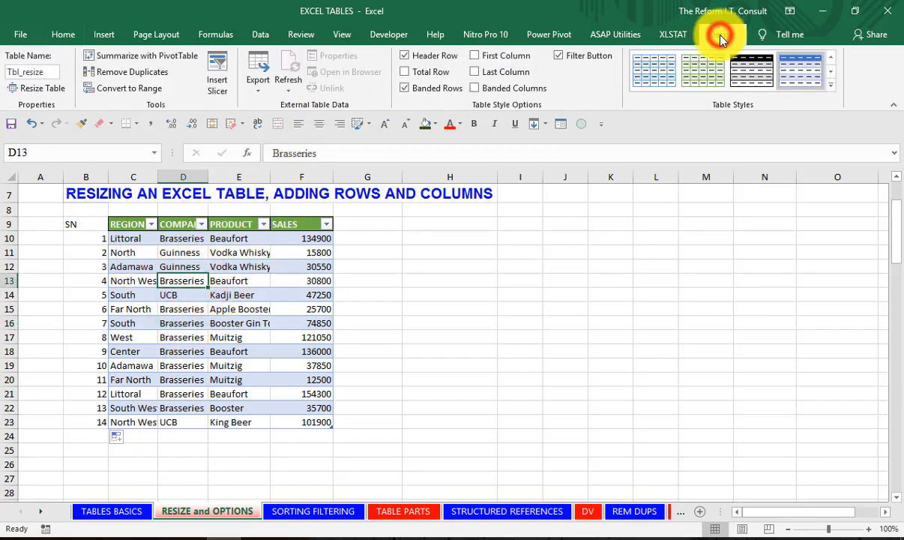
click(40, 89)
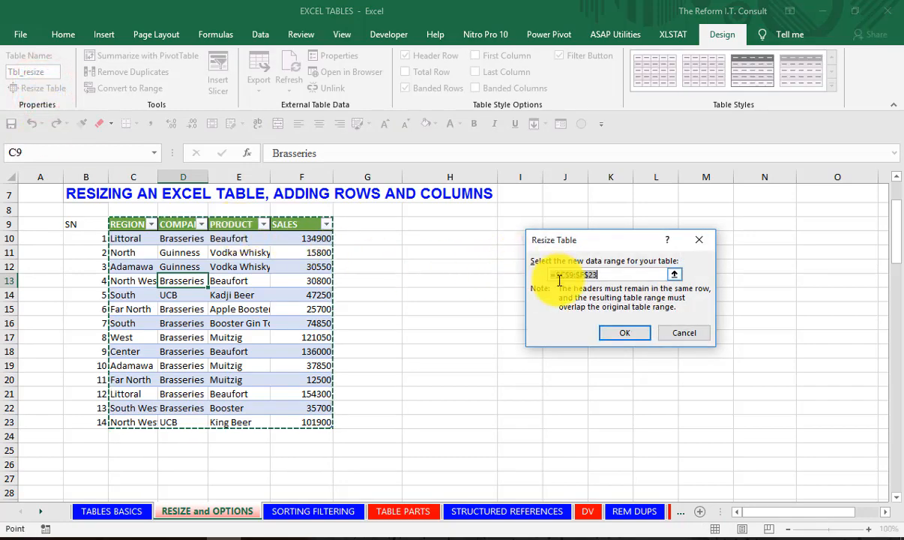
drag(556, 274, 614, 271)
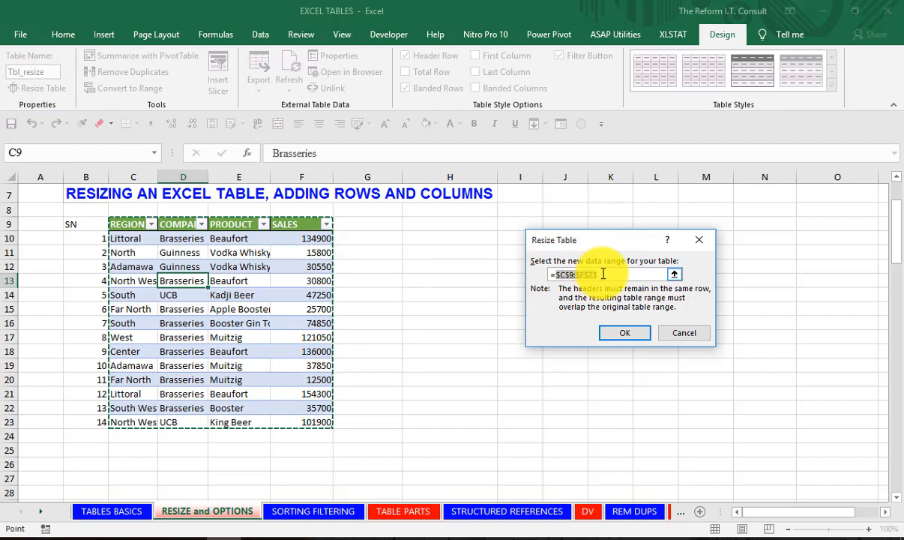
drag(77, 223, 312, 418)
click(621, 333)
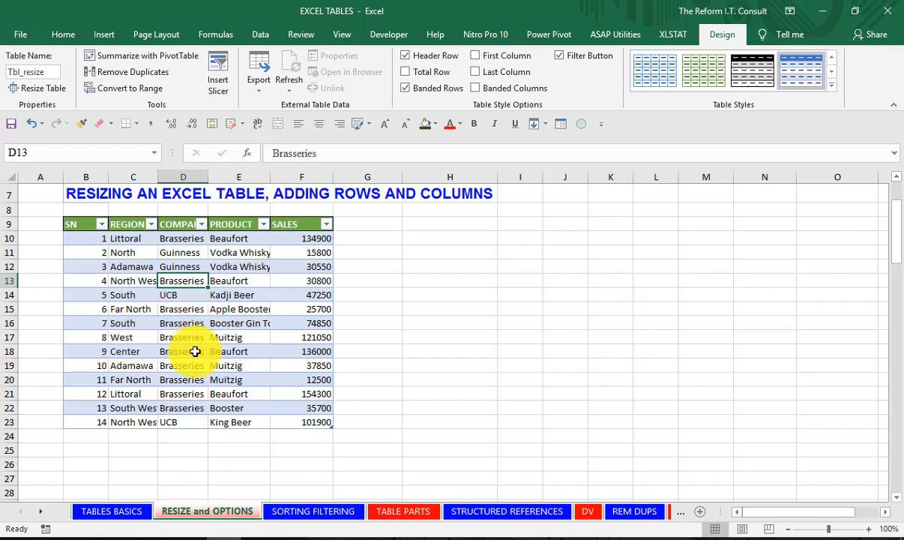
Extend the table with a CUSTOMER column in G9 and a new row numbered 15 in B24.
click(369, 223)
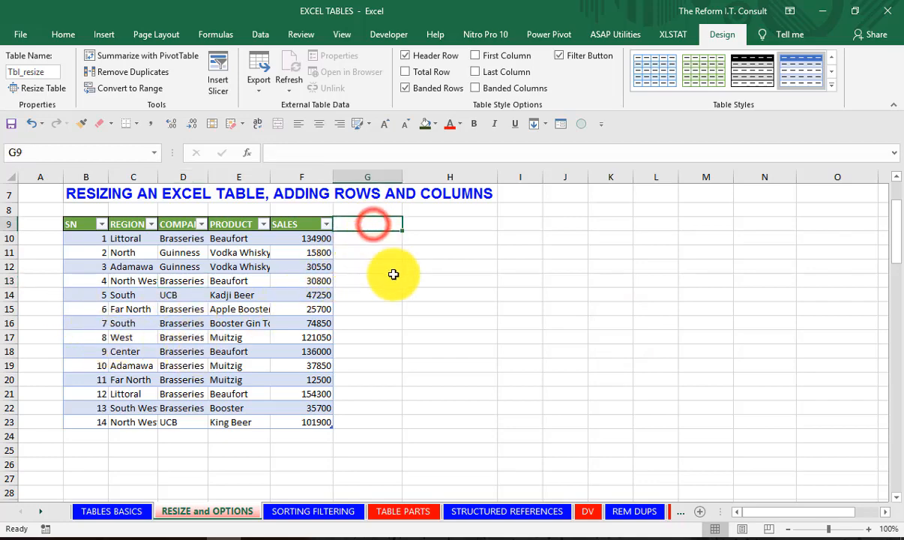
text(CUSTOMER)
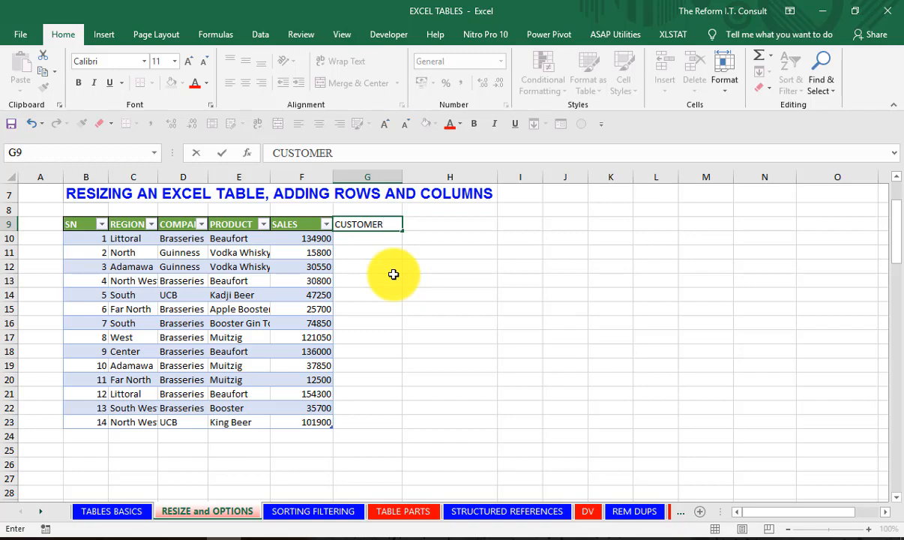
key(Return)
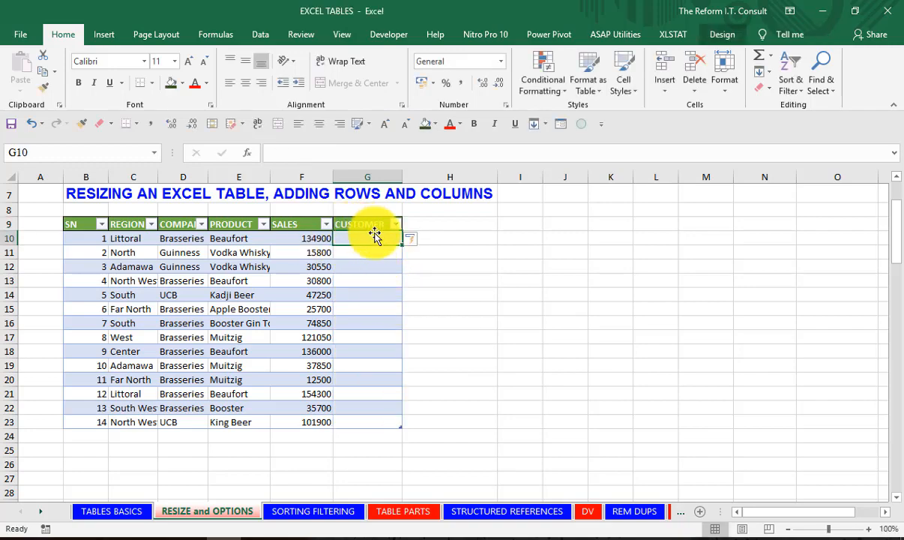
click(90, 436)
text(15)
key(Tab)
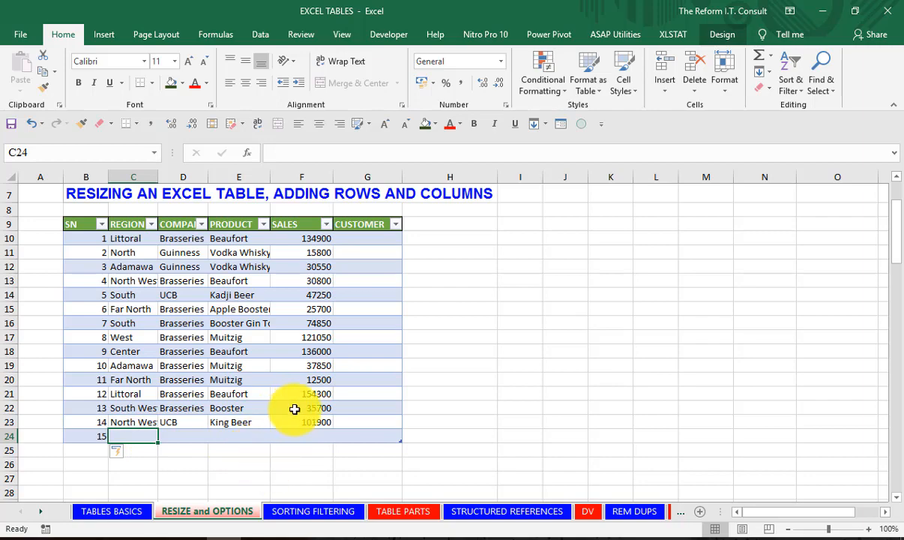
Enter the header REGION in H9 and choose to stop automatically expanding tables.
click(430, 222)
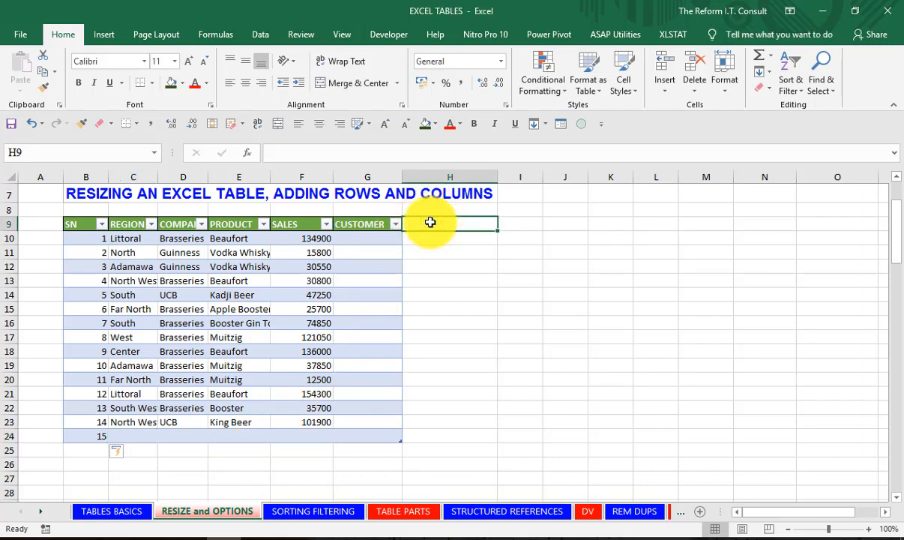
text(REGION)
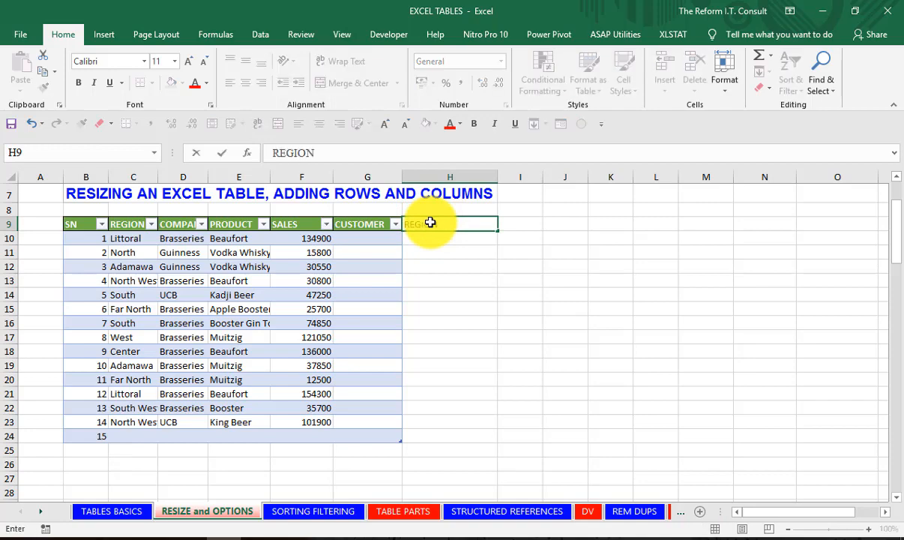
key(Return)
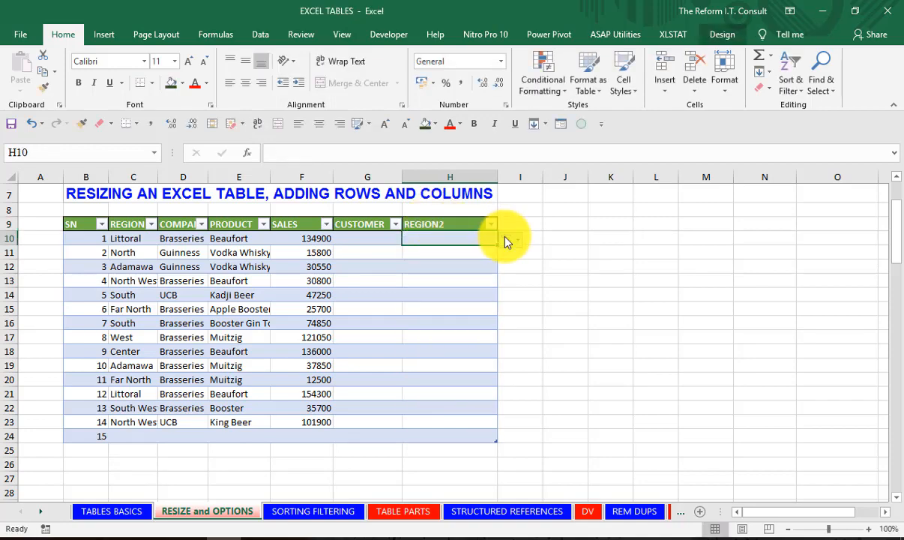
click(515, 243)
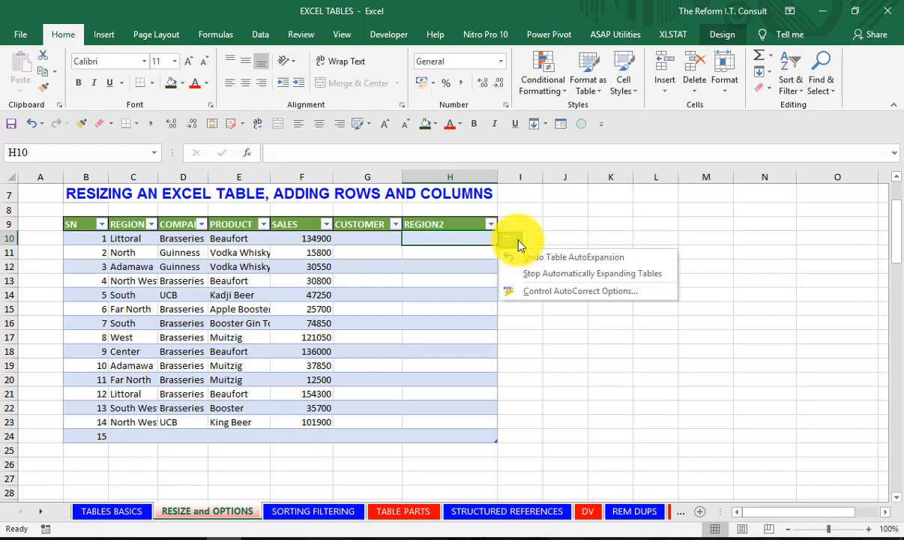
click(555, 278)
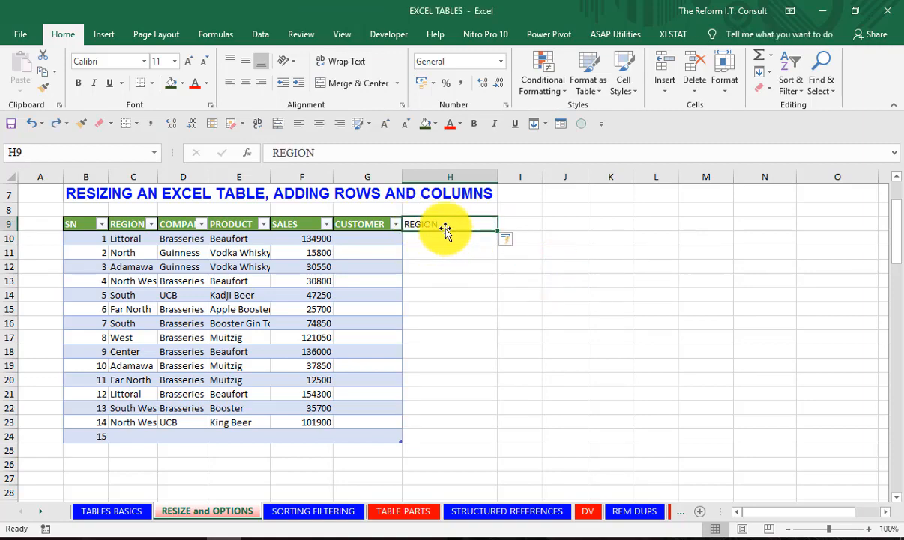
Clear the REGION entry from H9 and enter CUSTO there instead.
key(Delete)
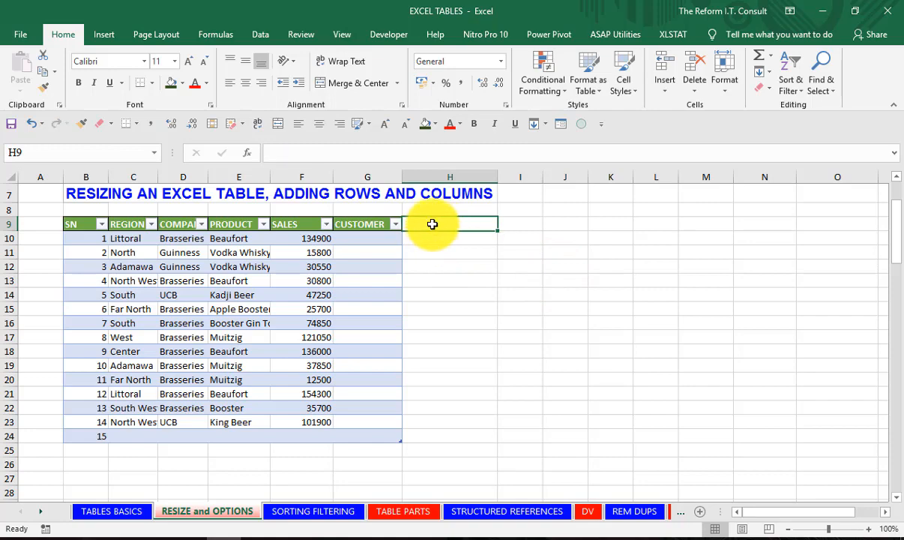
text(CUST)
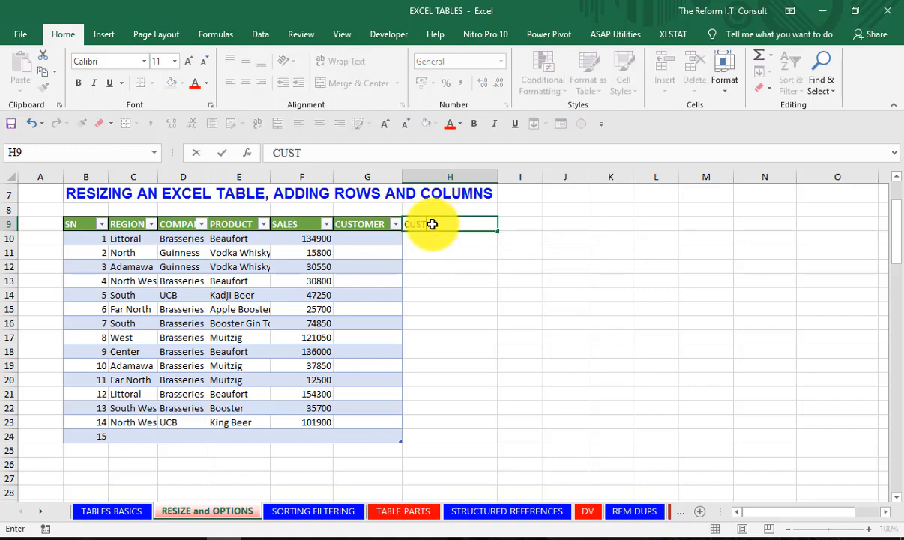
text(O)
key(Return)
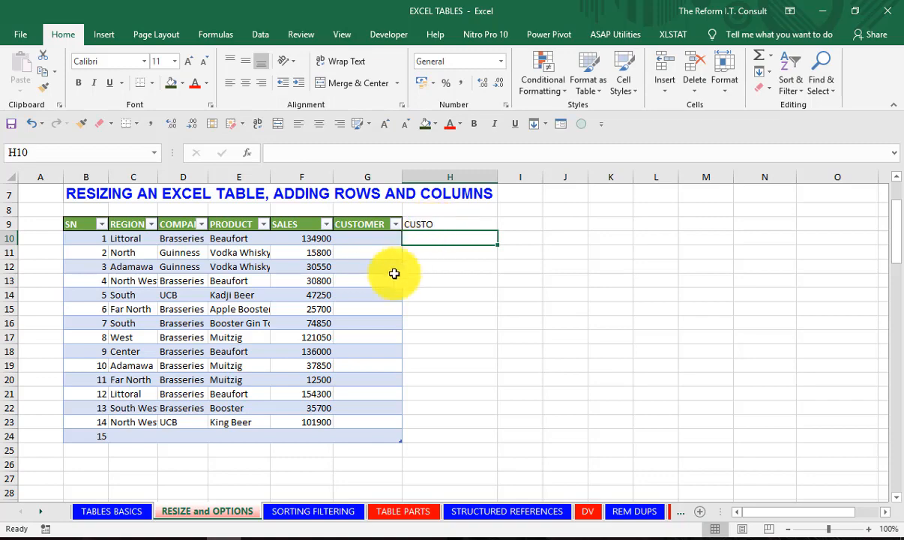
Enter the test text DFSDFSD in B25 directly below the table and clear it again.
click(83, 451)
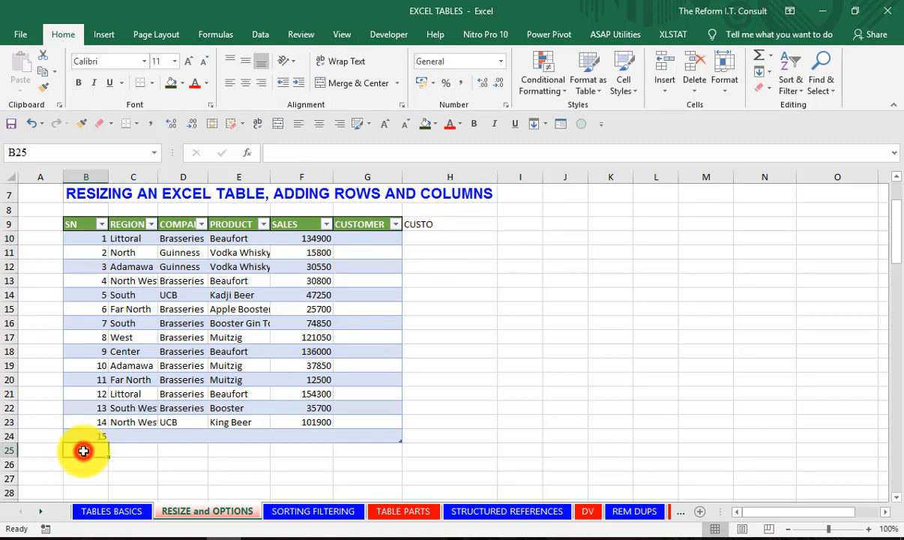
text(DFSDFSD)
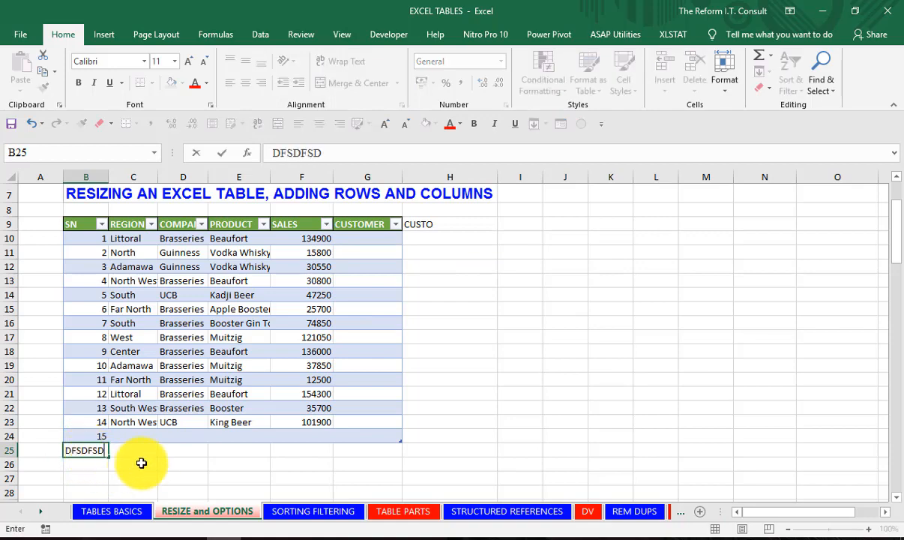
click(141, 463)
click(88, 450)
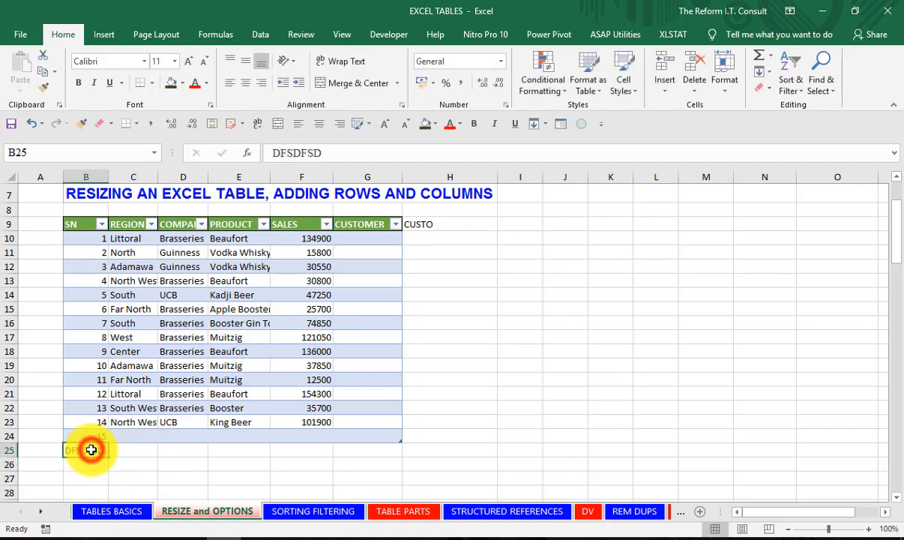
key(Delete)
Add a new table row 25 from the last cell G24, enter \16 in B25 and clear that entry again.
click(377, 437)
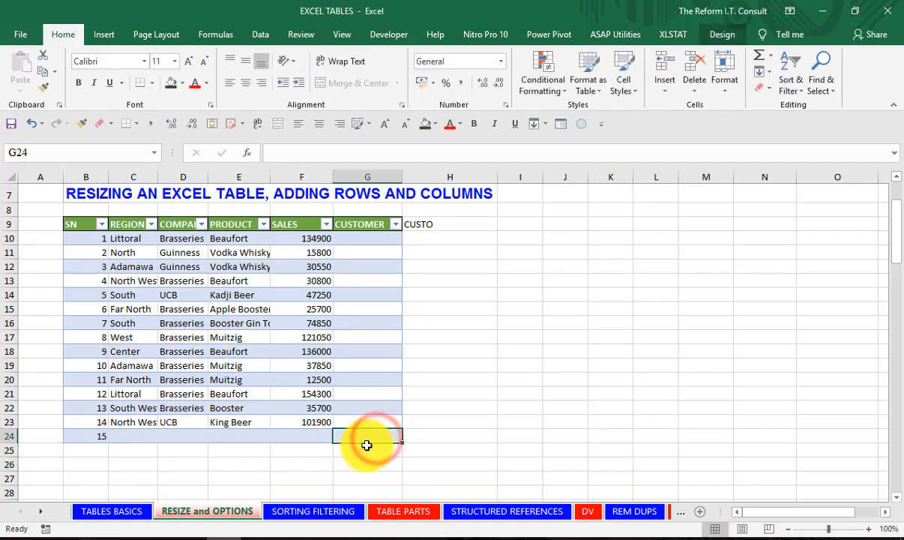
key(Tab)
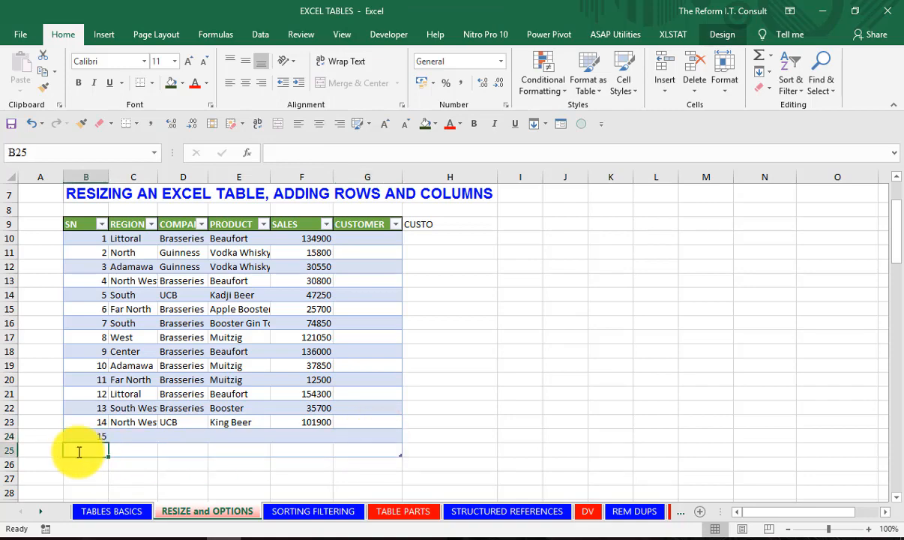
text(SF)
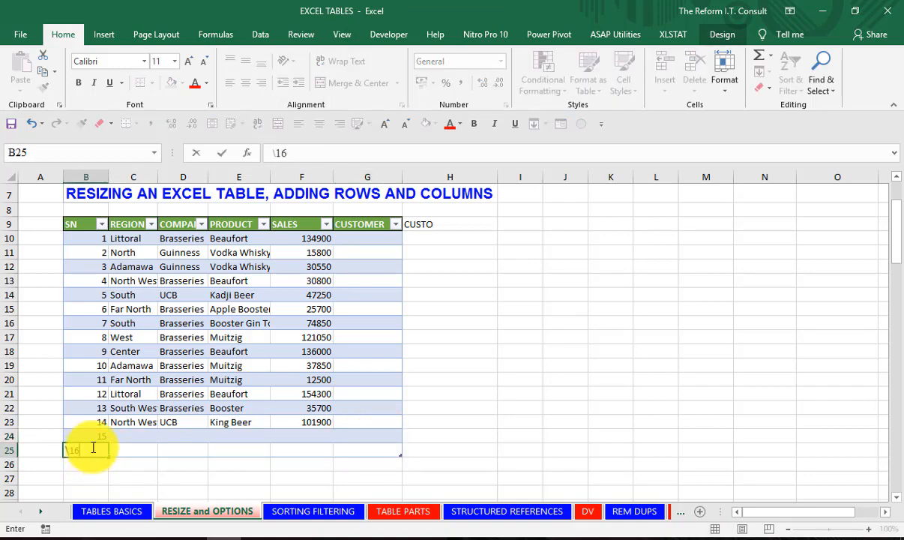
key(Tab)
click(87, 448)
key(Delete)
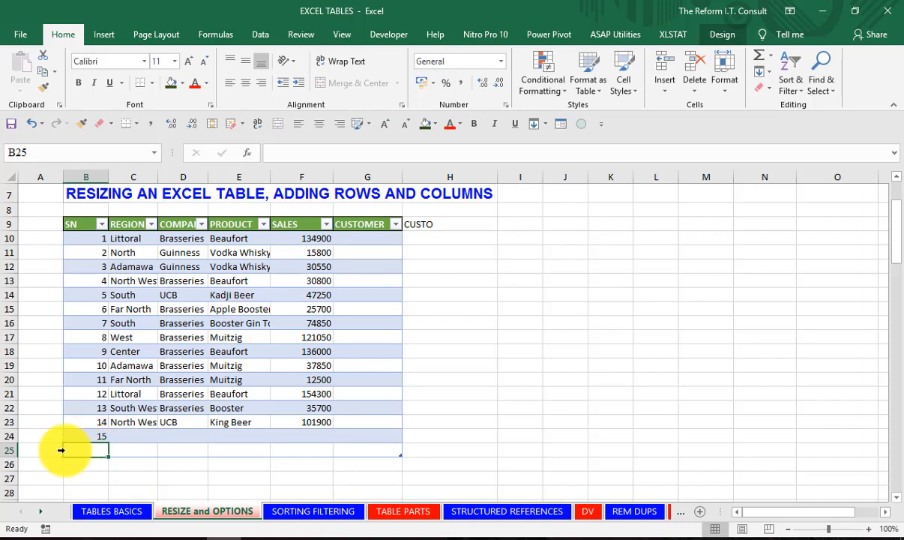
Try to delete the empty table row at B25:G25.
click(67, 450)
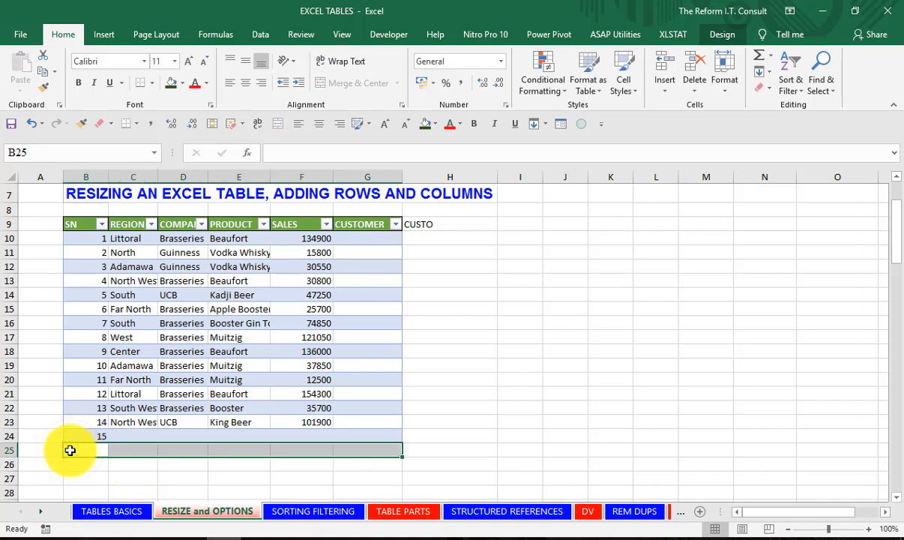
key(ctrl+minus)
click(616, 264)
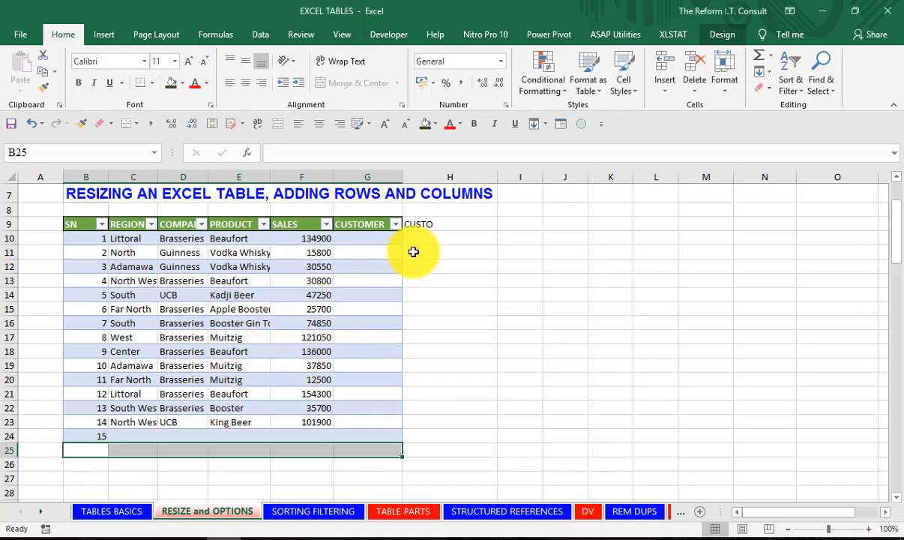
Turn on the AutoFormat As You Type option to include new rows and columns in tables and apply the settings.
click(282, 295)
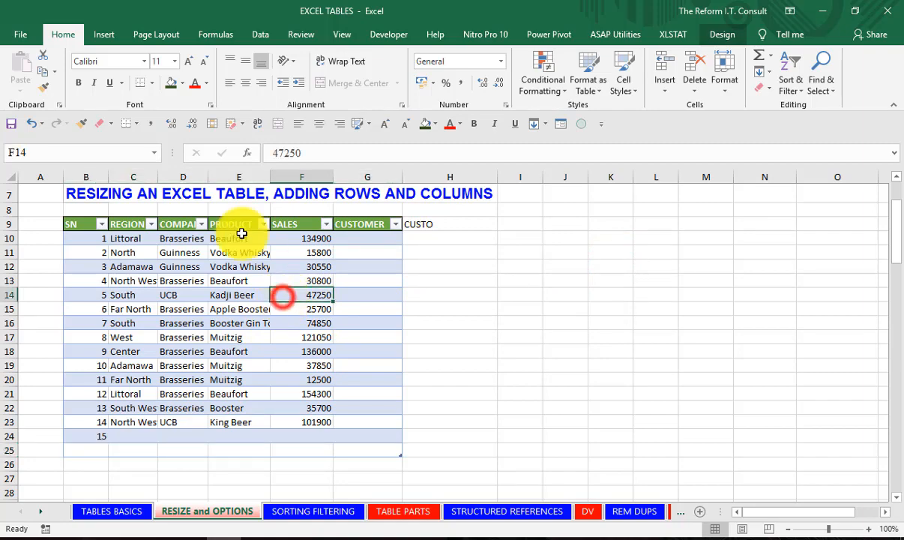
click(24, 37)
click(28, 435)
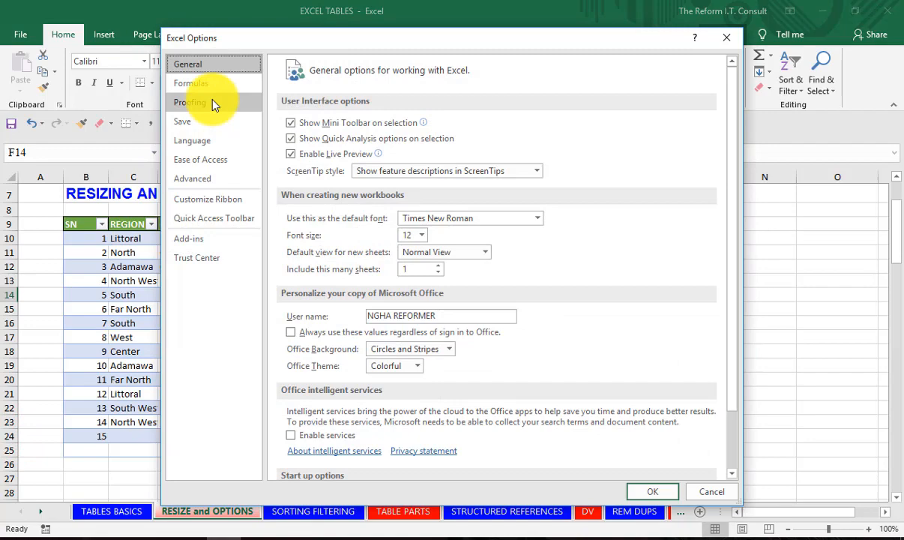
click(213, 102)
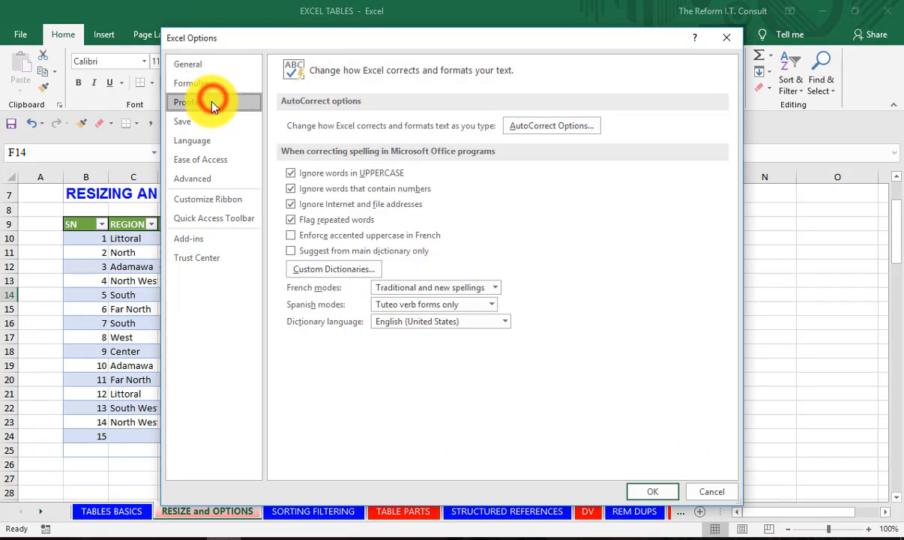
click(551, 126)
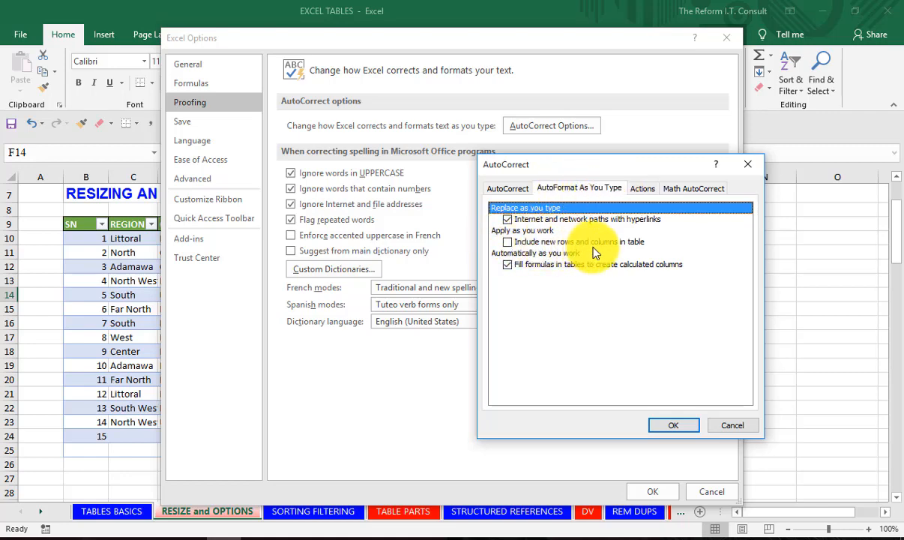
click(507, 242)
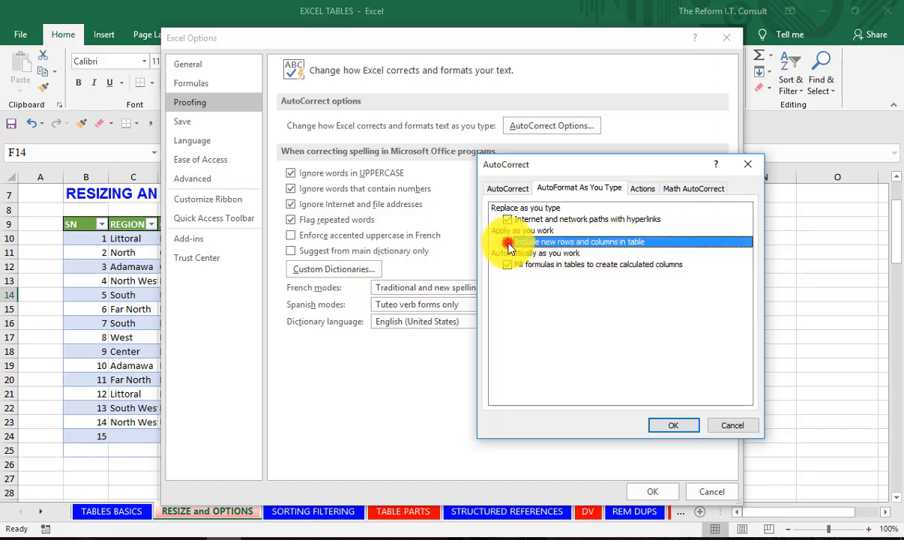
click(674, 425)
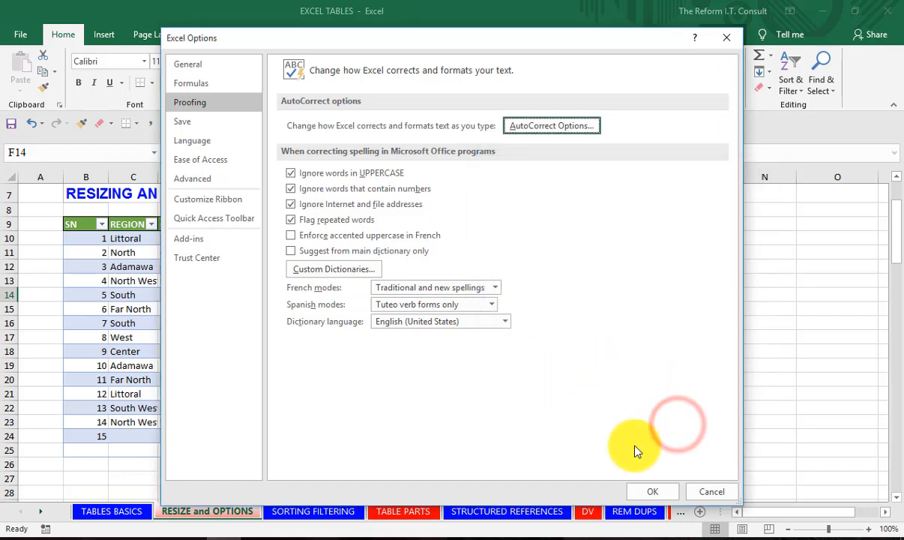
click(652, 492)
Clear CUSTO from H9 and enter the header CUSTONMER there so the table expands by one column.
scroll(269, 315, down, 4)
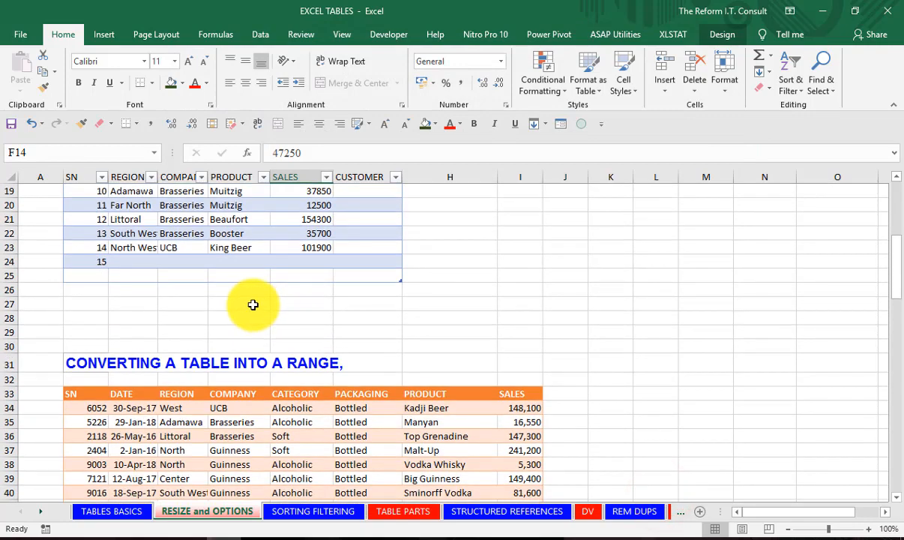
scroll(307, 303, up, 4)
scroll(226, 274, up, 2)
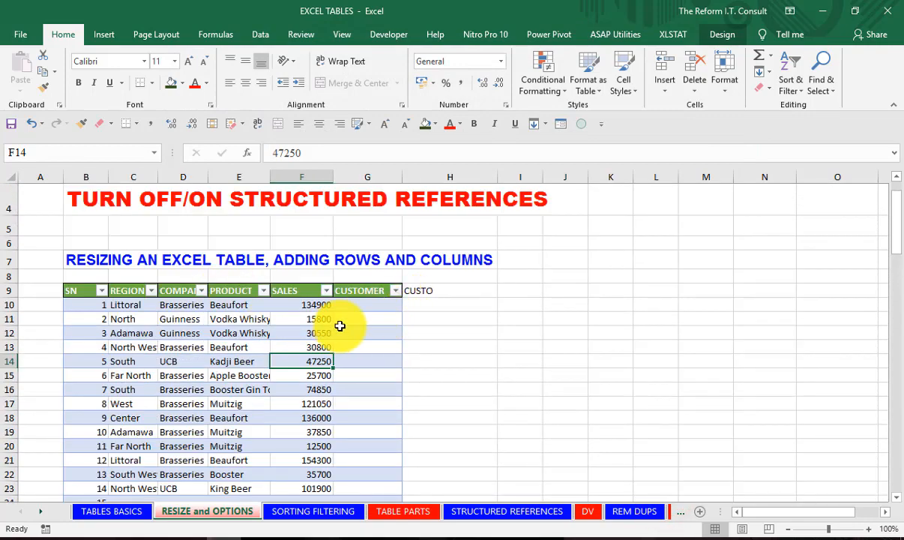
click(440, 291)
key(Delete)
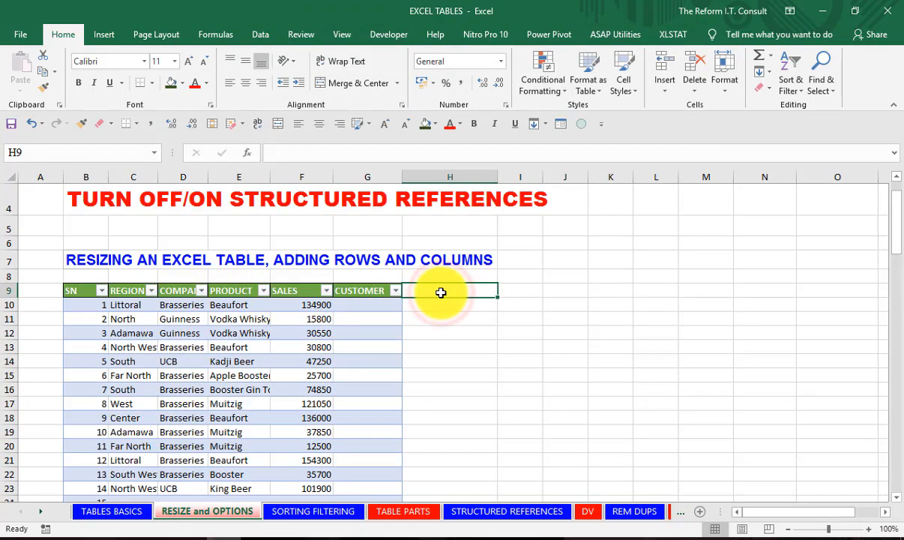
text(CUSTONMER)
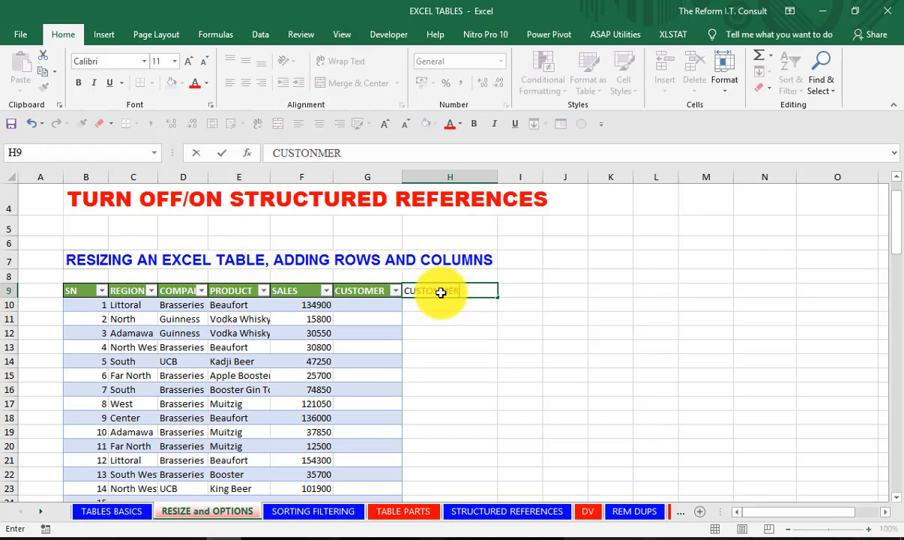
key(Return)
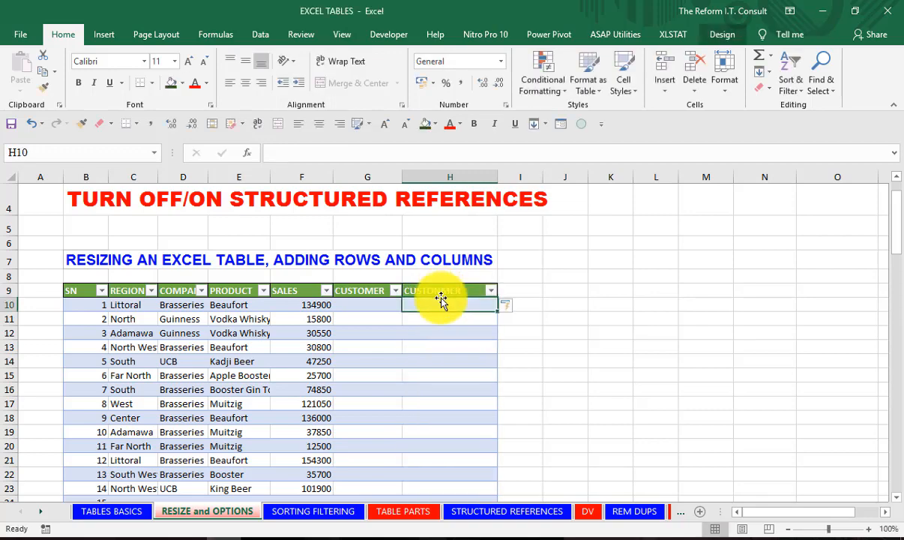
Undo the table AutoExpansion for the CUSTONMER header in H9.
click(448, 290)
scroll(448, 293, up, 1)
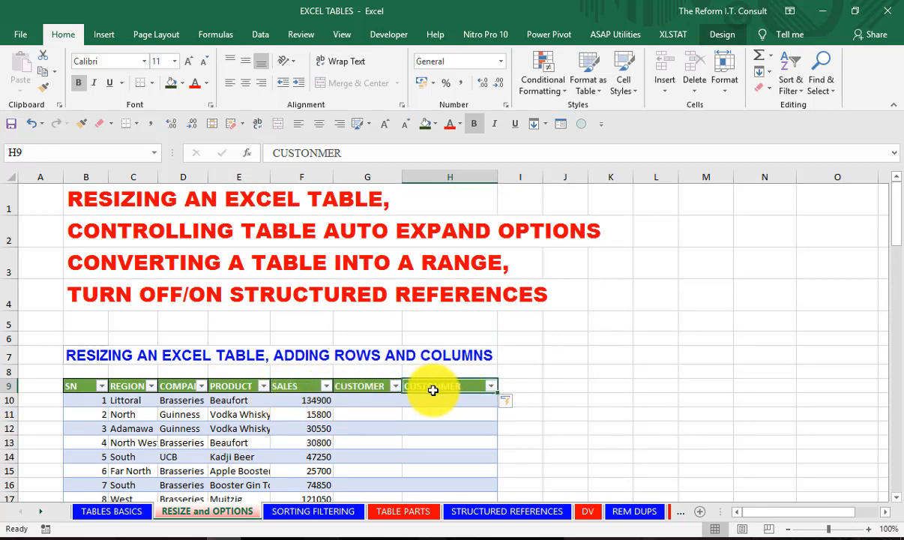
click(511, 403)
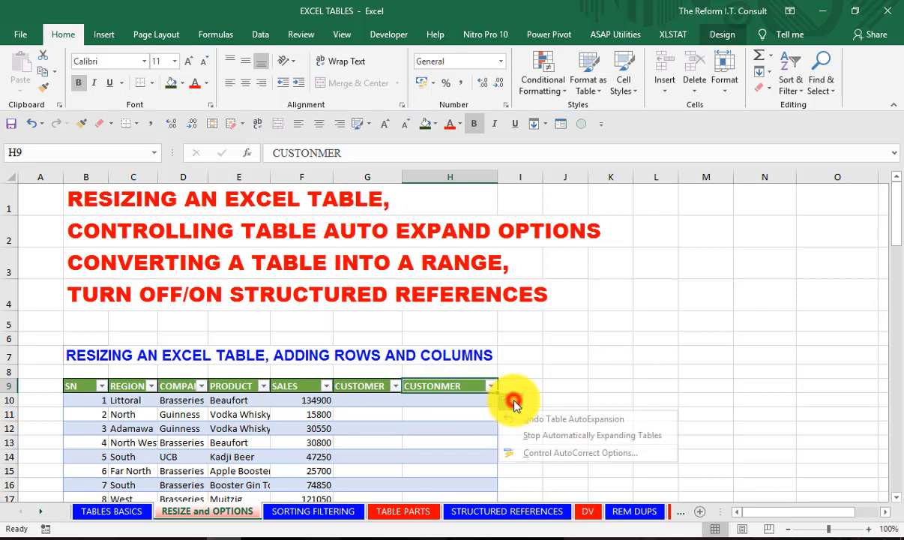
click(571, 422)
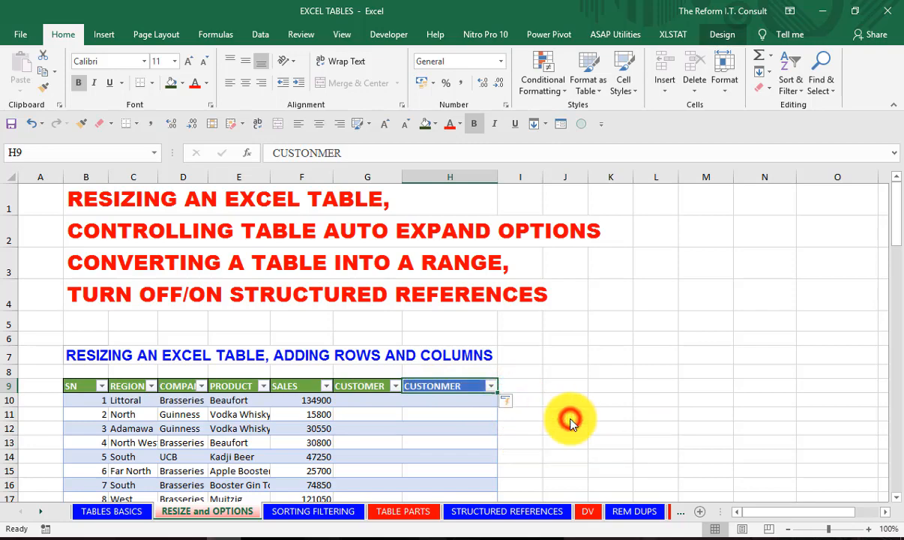
scroll(403, 400, down, 2)
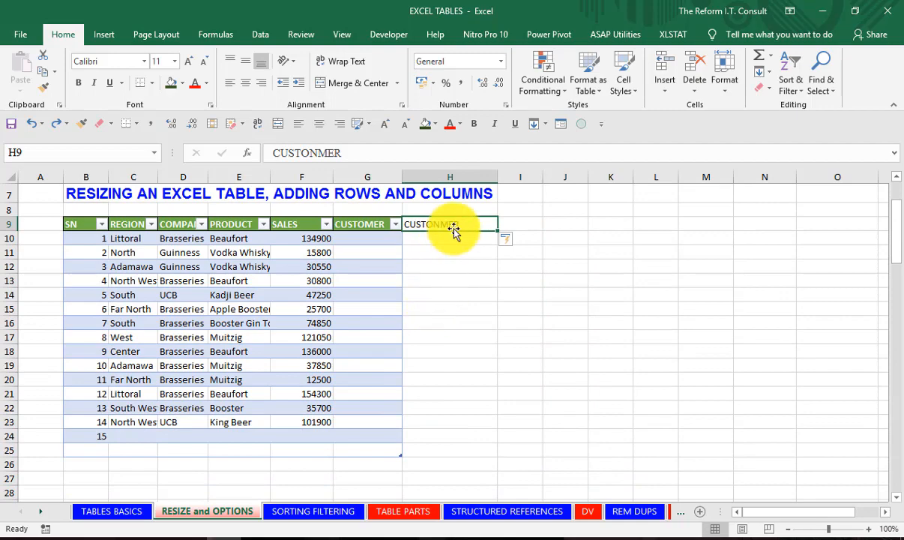
Convert the data range B33:I48 under CONVERTING A TABLE INTO A RANGE into a table with its existing header row.
scroll(245, 306, down, 3)
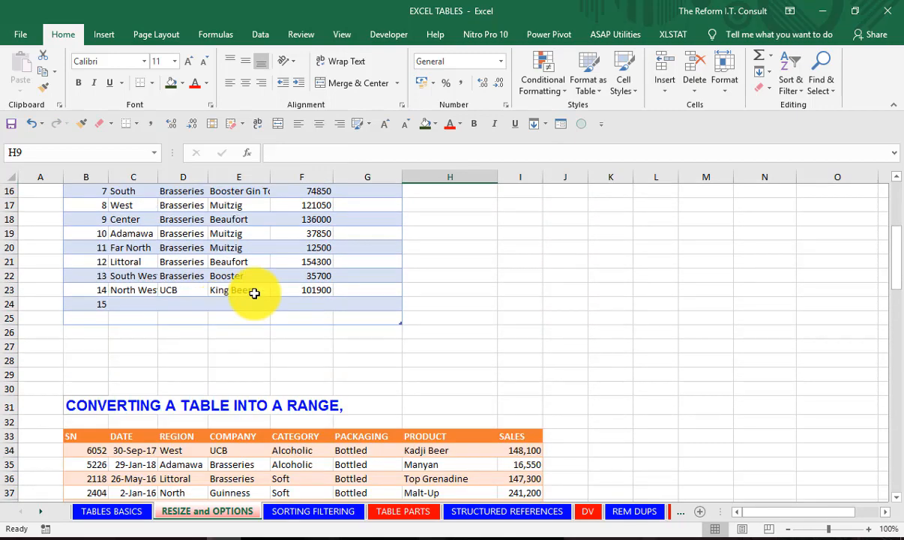
scroll(250, 298, down, 2)
scroll(132, 338, down, 1)
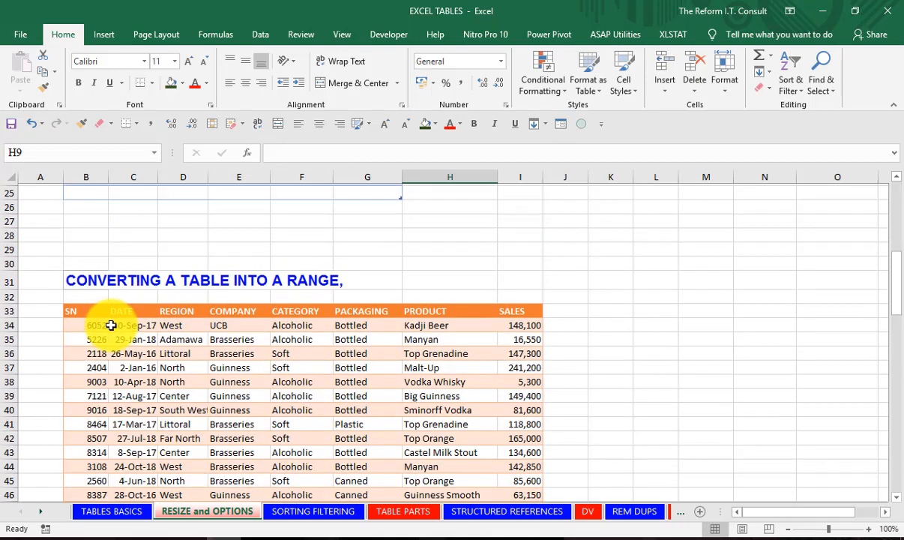
click(95, 278)
click(90, 325)
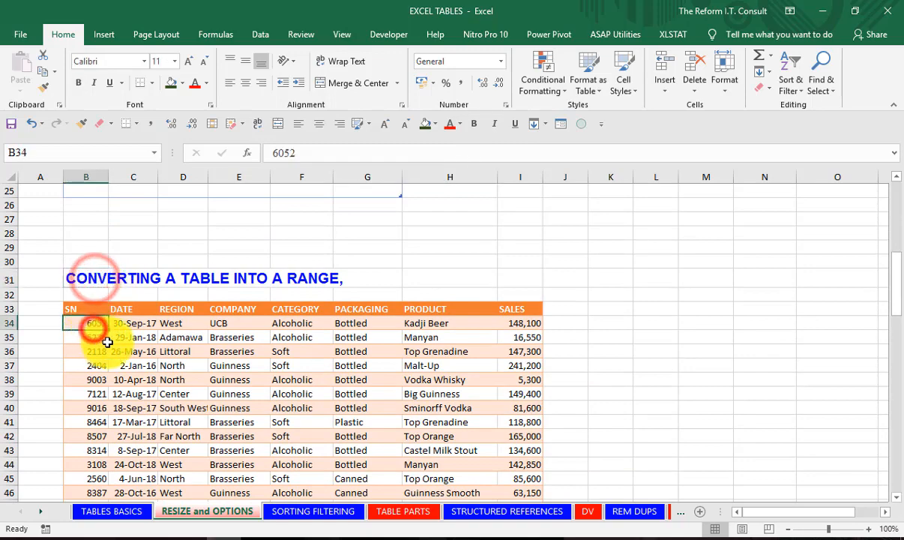
click(135, 350)
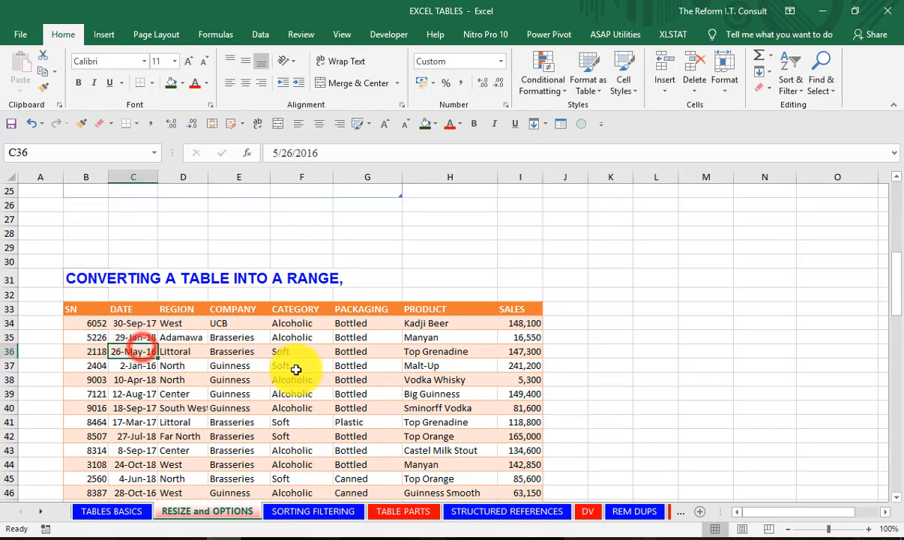
click(229, 348)
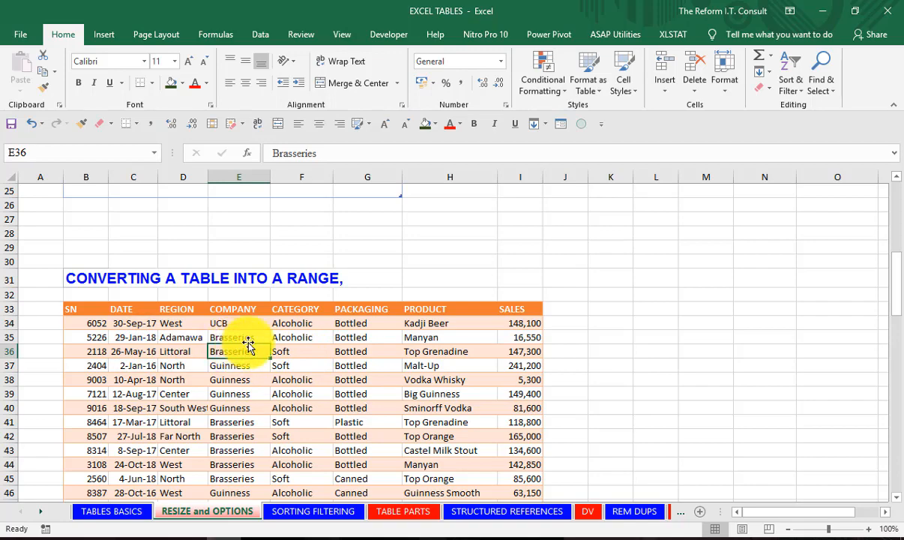
key(ctrl+t)
click(621, 327)
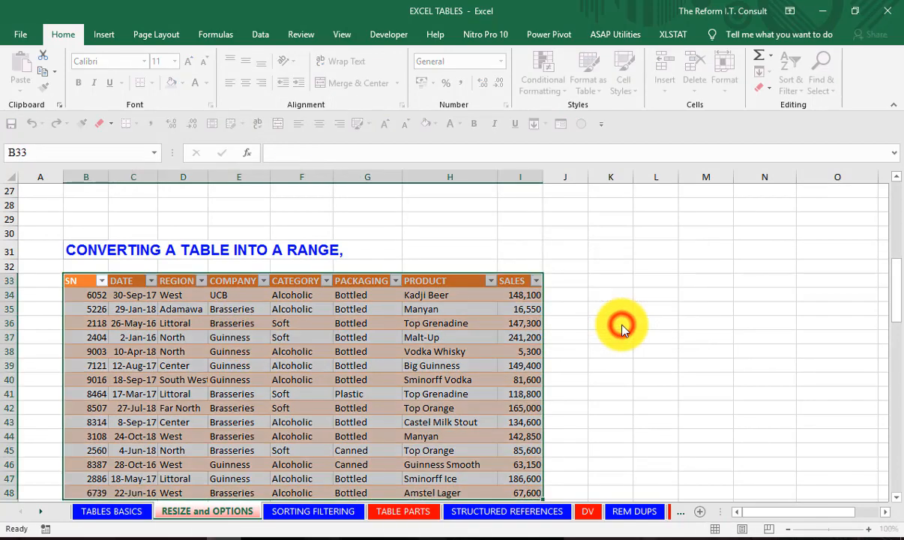
Convert the table at B33:I48 back to a normal range and confirm the conversion.
scroll(538, 364, down, 1)
scroll(538, 364, down, 1)
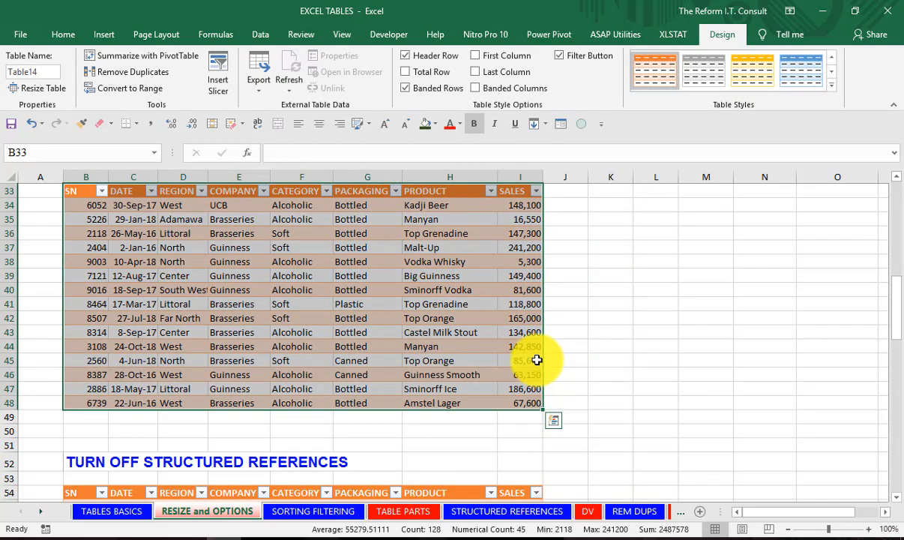
scroll(538, 361, up, 2)
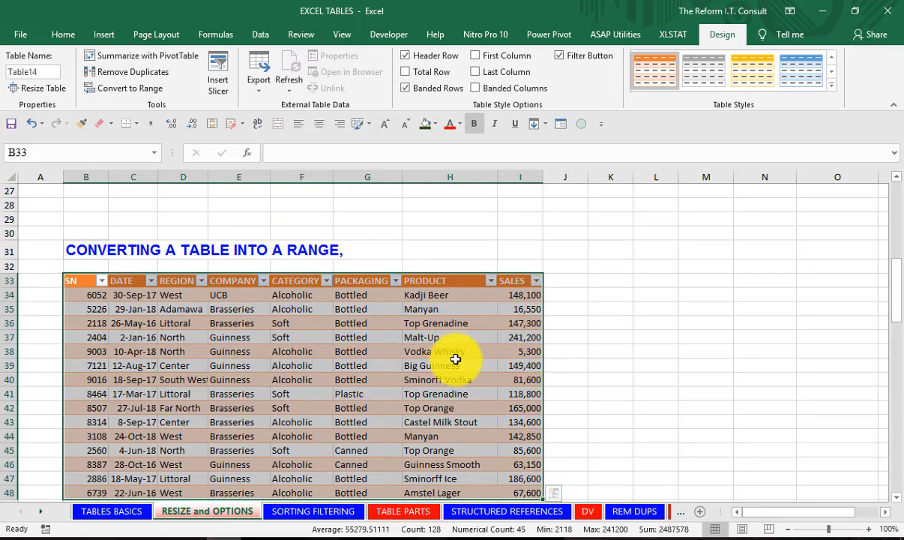
click(431, 327)
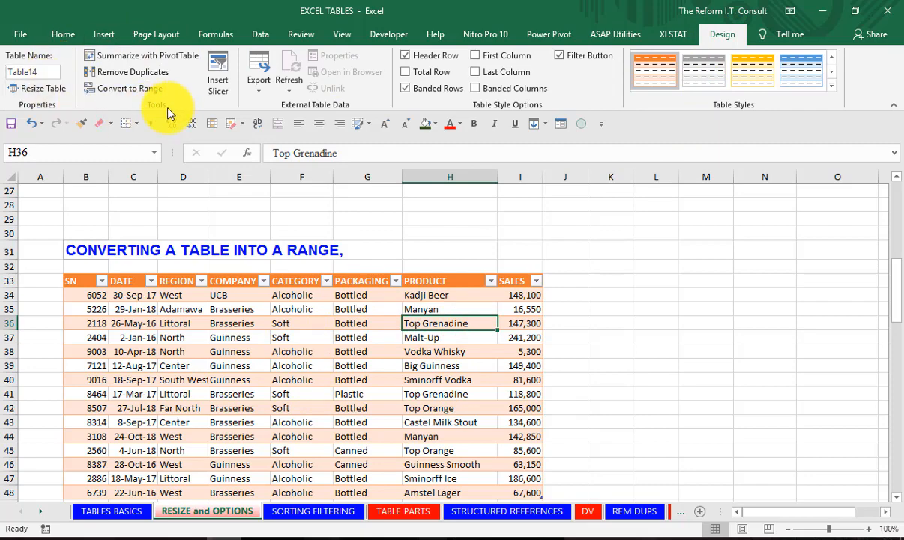
click(116, 90)
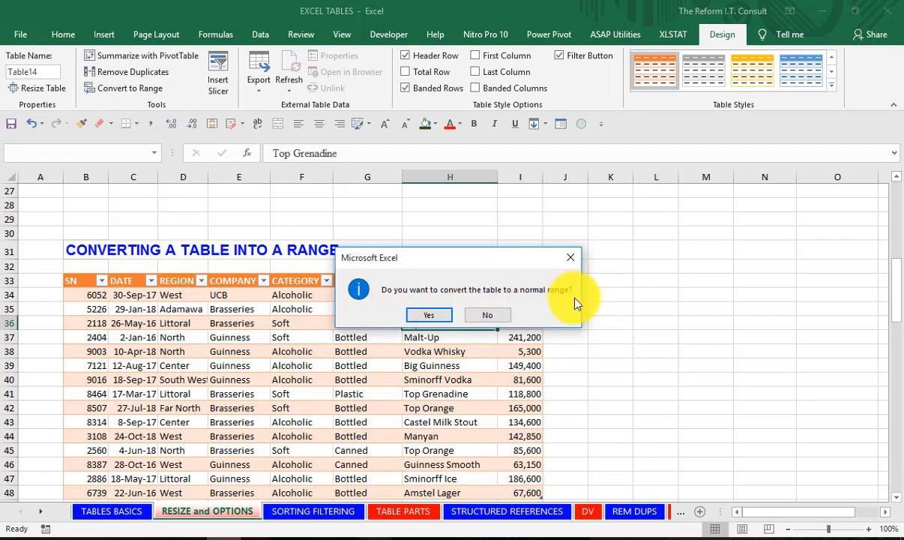
click(429, 315)
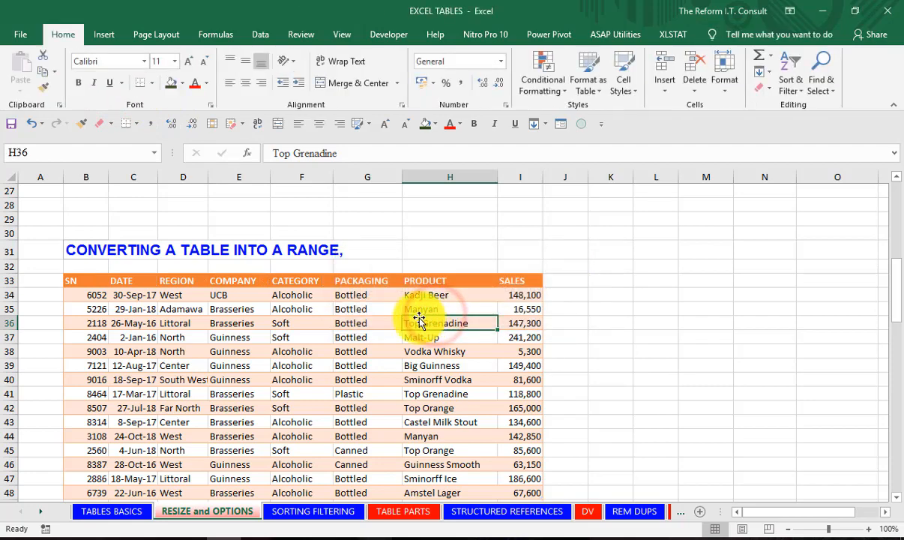
Select the whole range B33:I48, including its headers, and look it over.
click(183, 323)
drag(85, 281, 526, 486)
scroll(450, 413, down, 2)
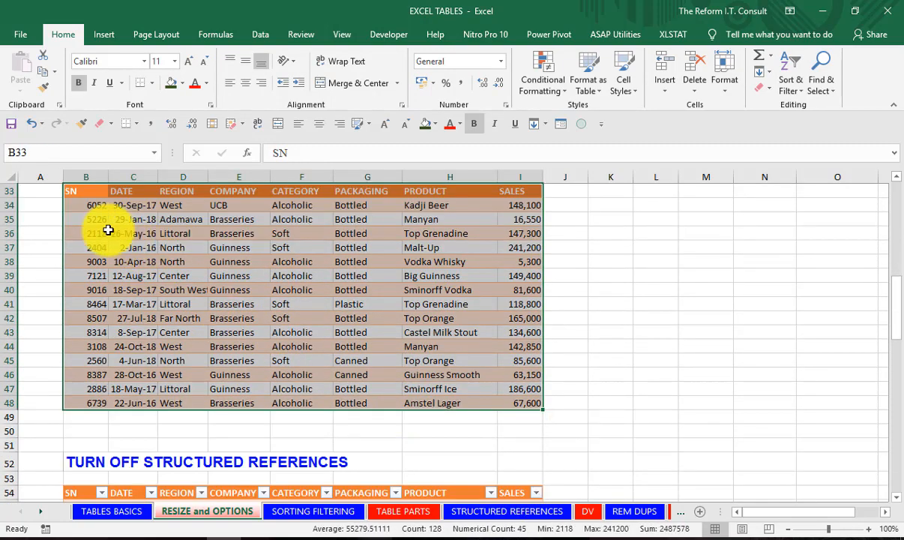
scroll(319, 322, up, 1)
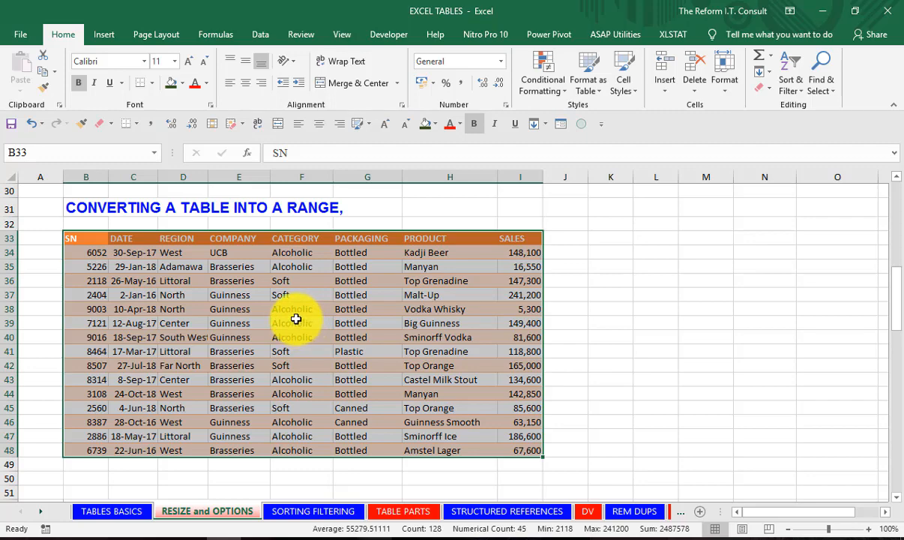
scroll(296, 319, up, 1)
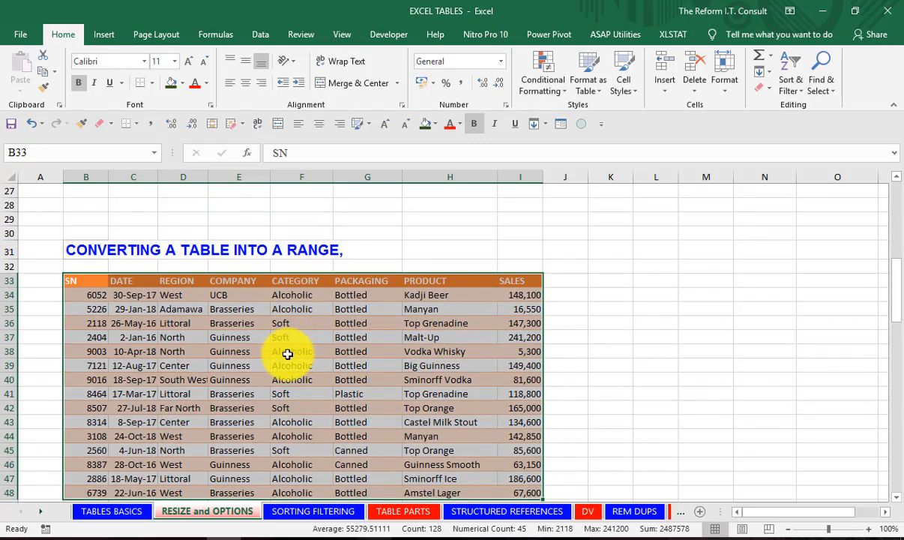
Enter =SUM(Table1416[SALES]) in L57 to total the SALES column of the table under TURN OFF STRUCTURED REFERENCES.
scroll(287, 354, down, 3)
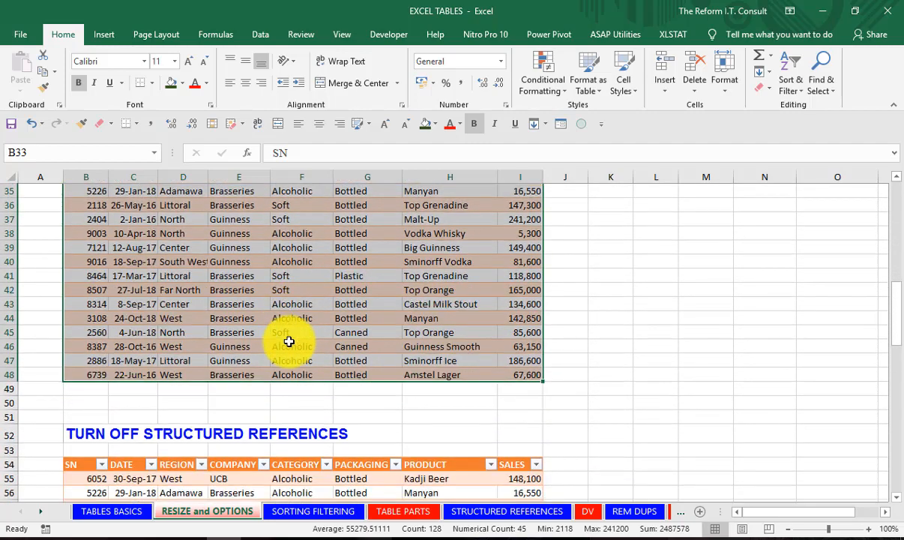
scroll(288, 341, down, 4)
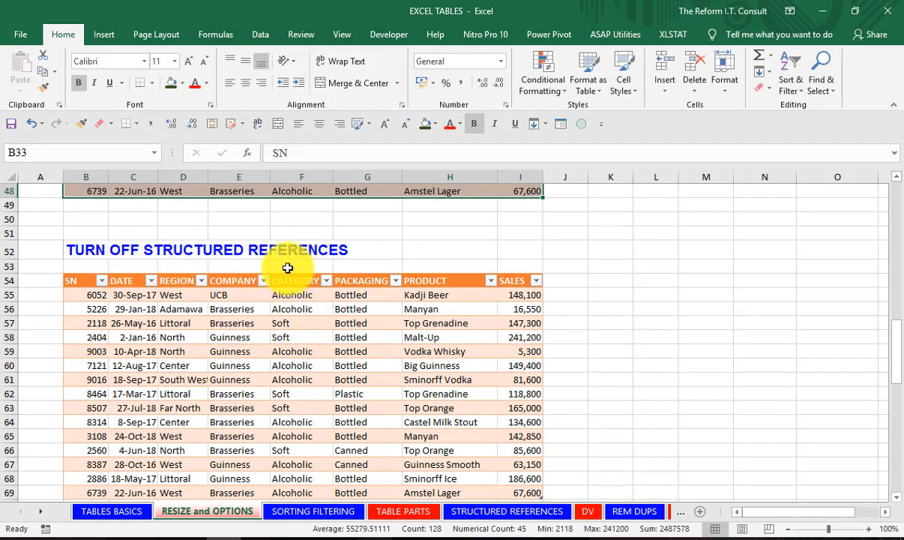
scroll(531, 268, down, 1)
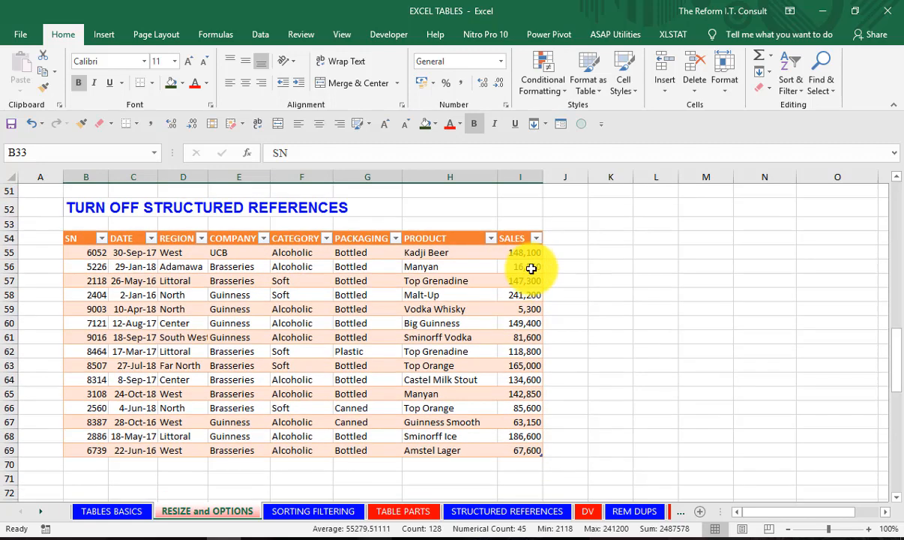
drag(519, 239, 517, 451)
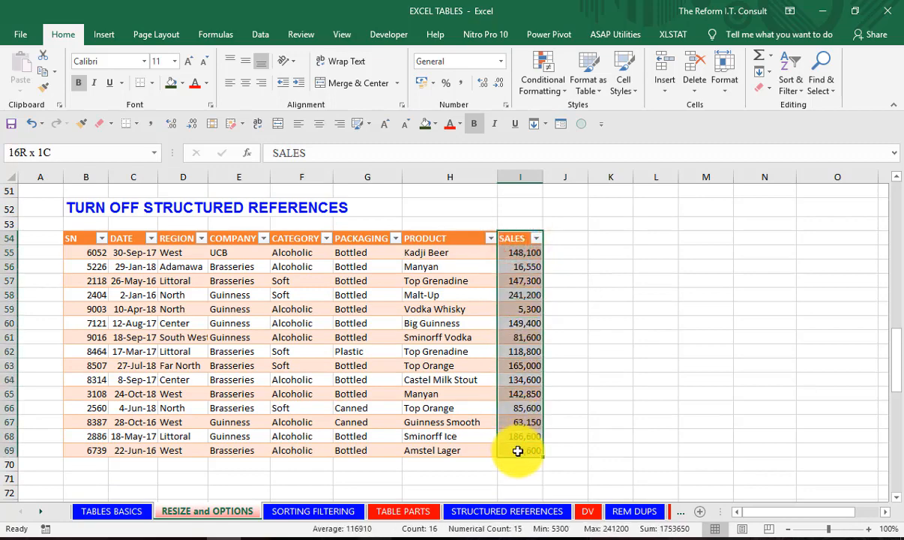
click(672, 278)
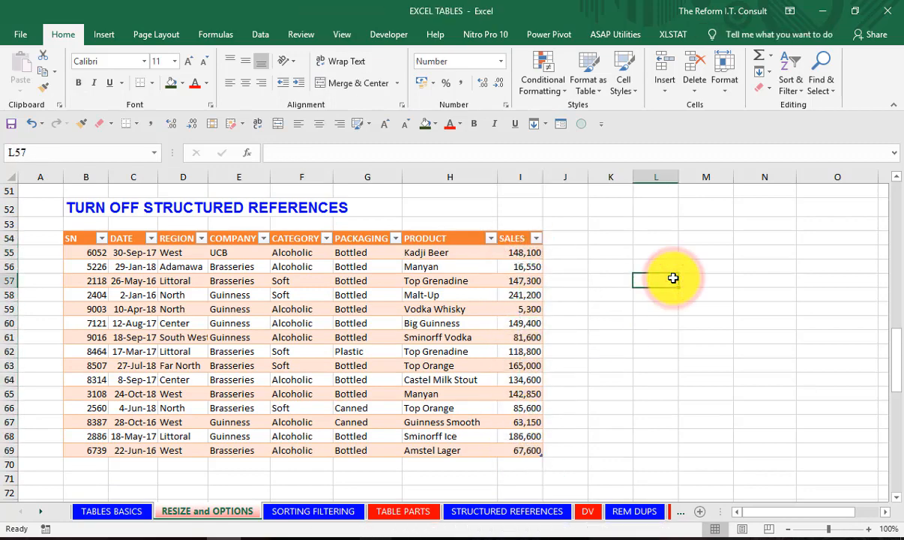
text(=SUM()
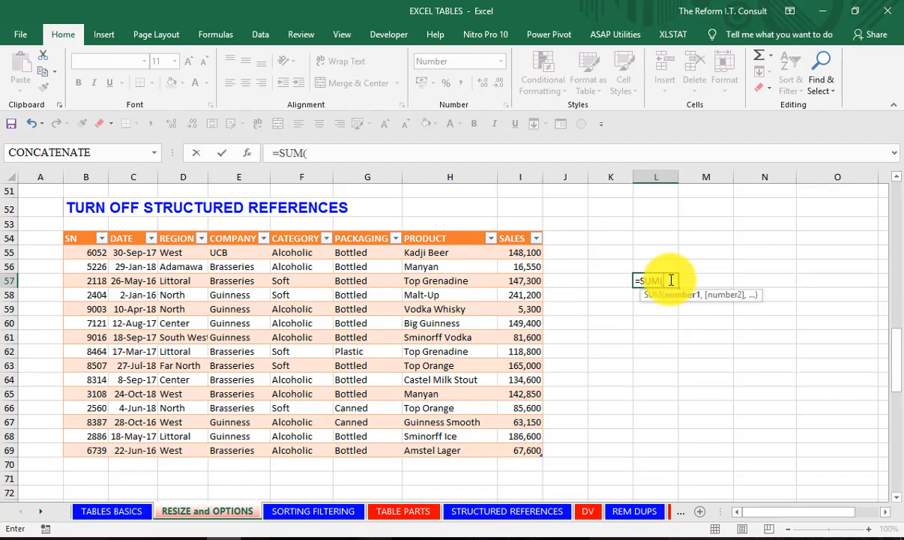
click(515, 232)
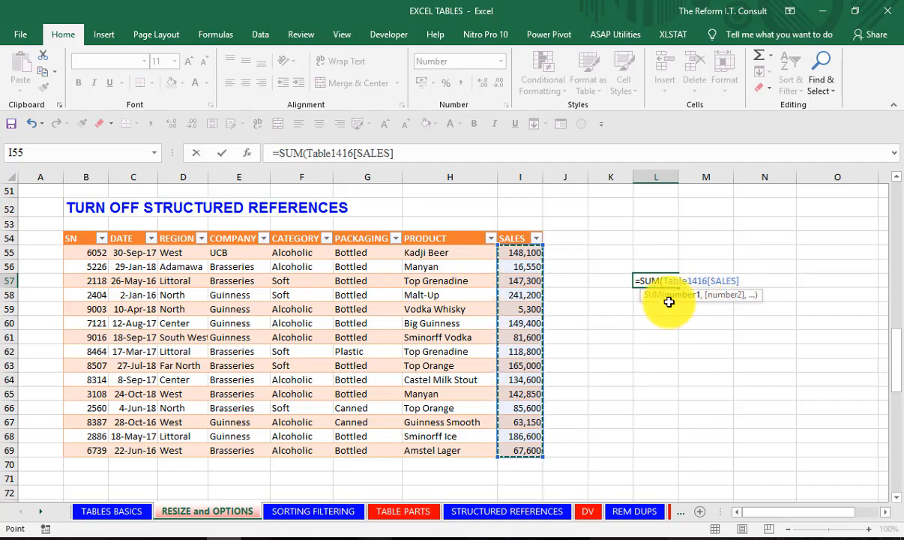
text())
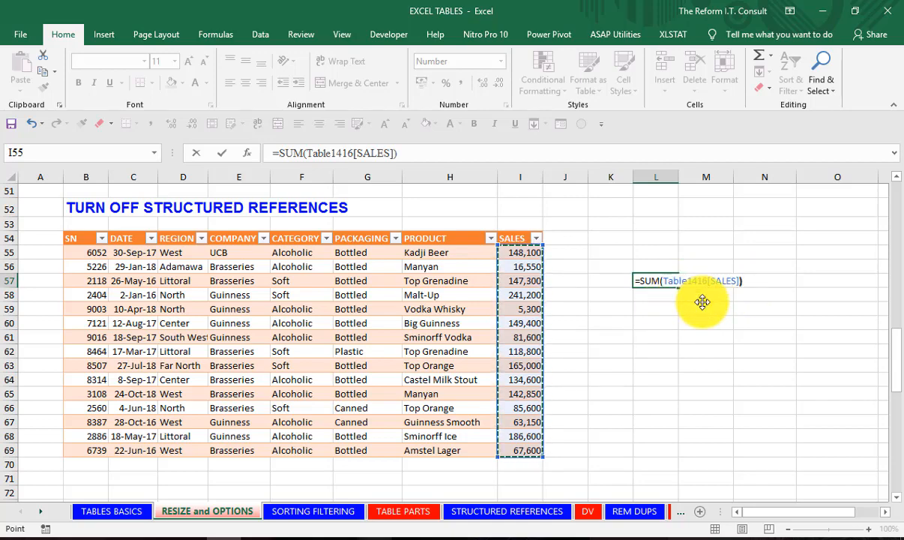
key(Return)
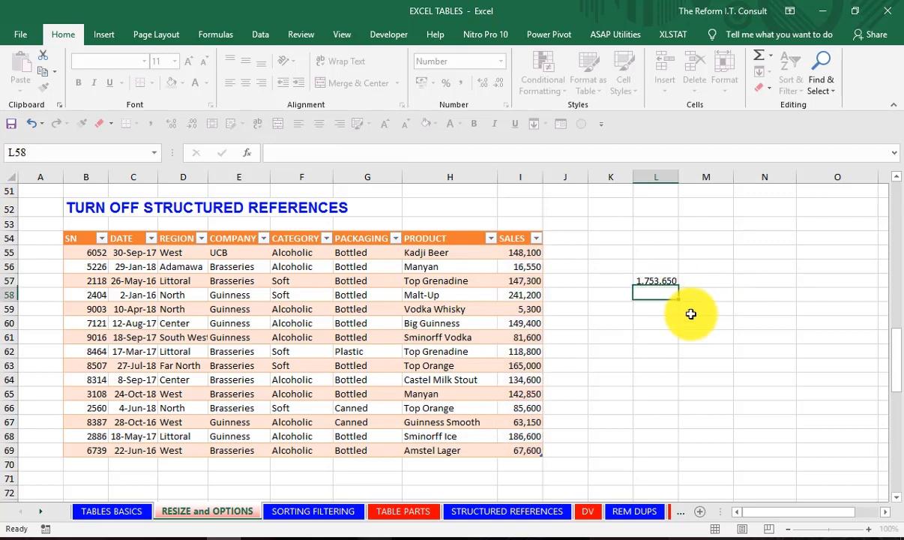
Inspect the structured reference inside the L57 formula, leaving it unedited, and compare it with the SALES values in I55:I69.
click(656, 282)
click(516, 270)
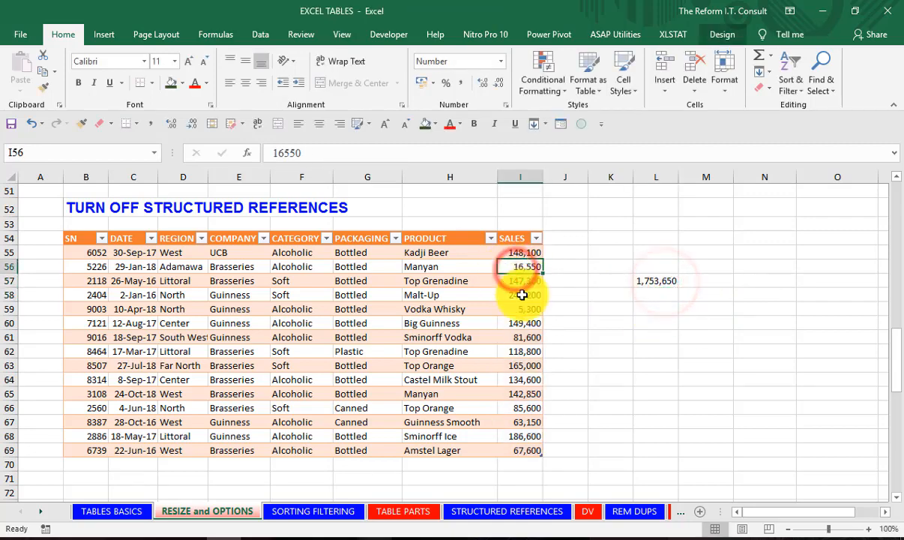
double_click(663, 282)
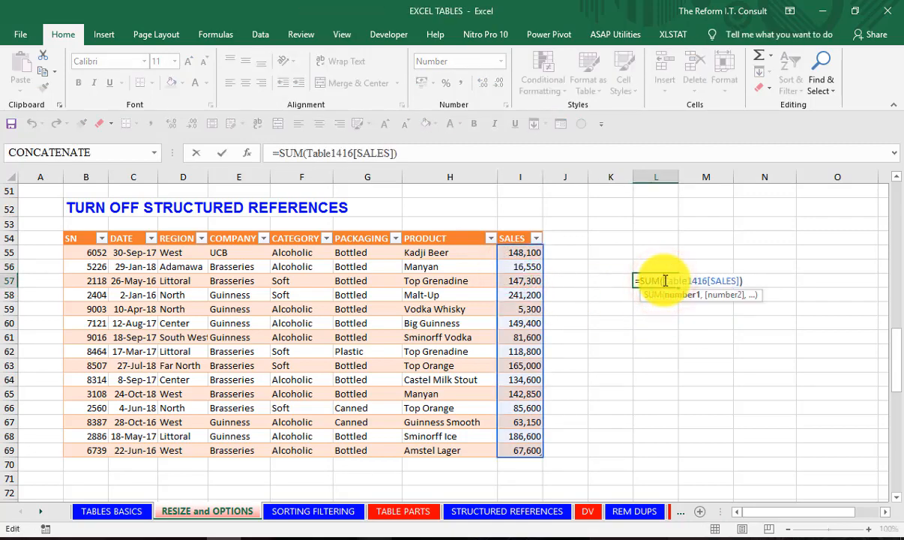
drag(663, 281, 745, 283)
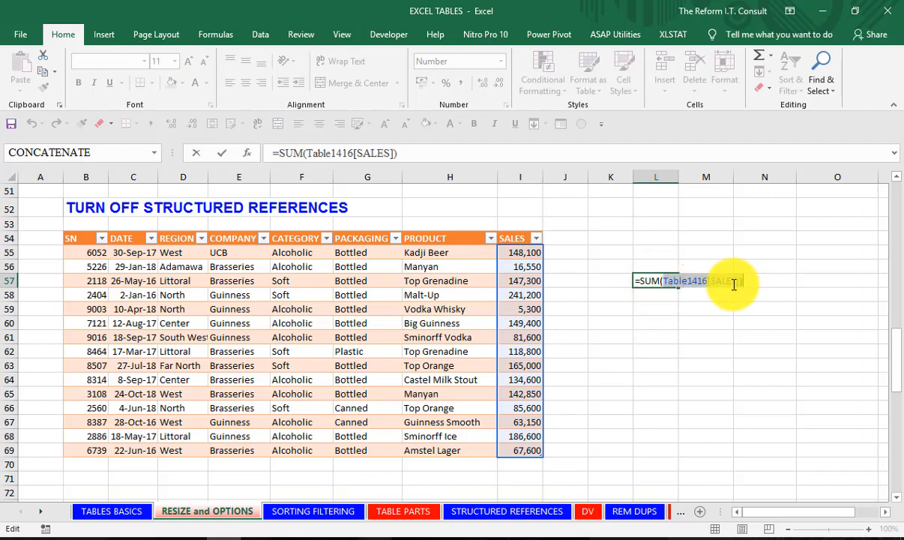
key(Escape)
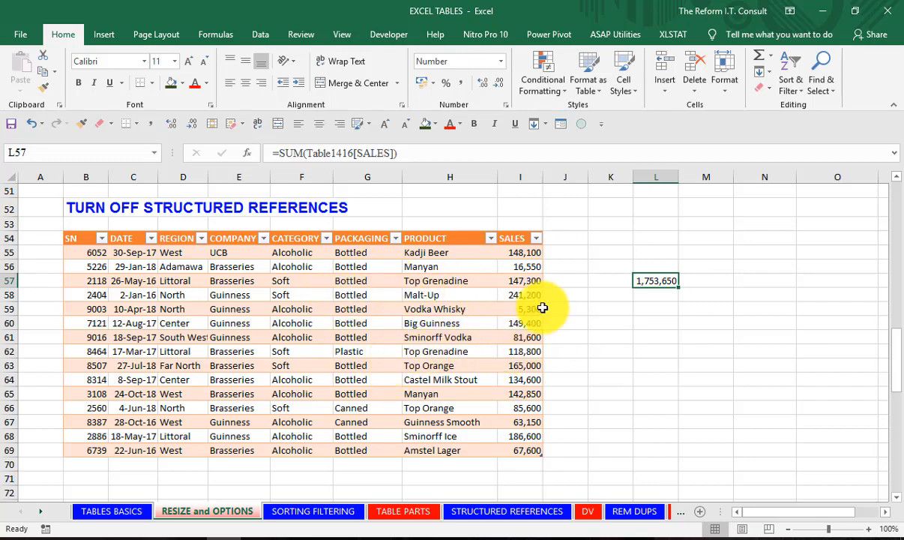
drag(520, 253, 516, 449)
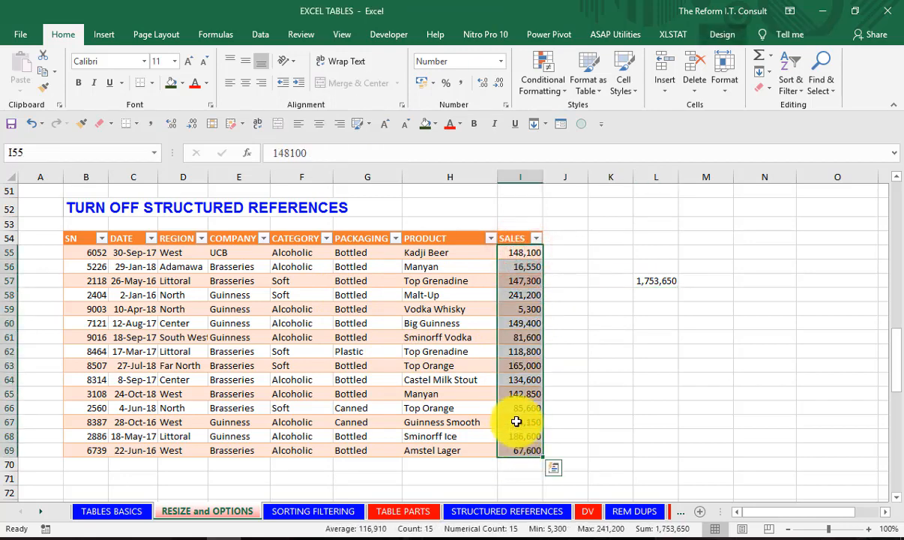
click(512, 294)
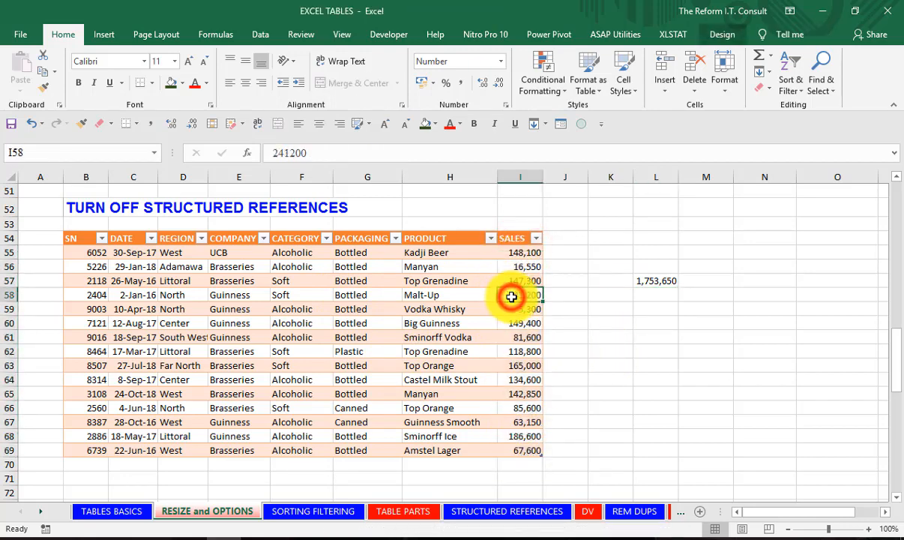
Turn off the use of table names in formulas in the Excel formula options and apply the change.
click(20, 34)
click(21, 430)
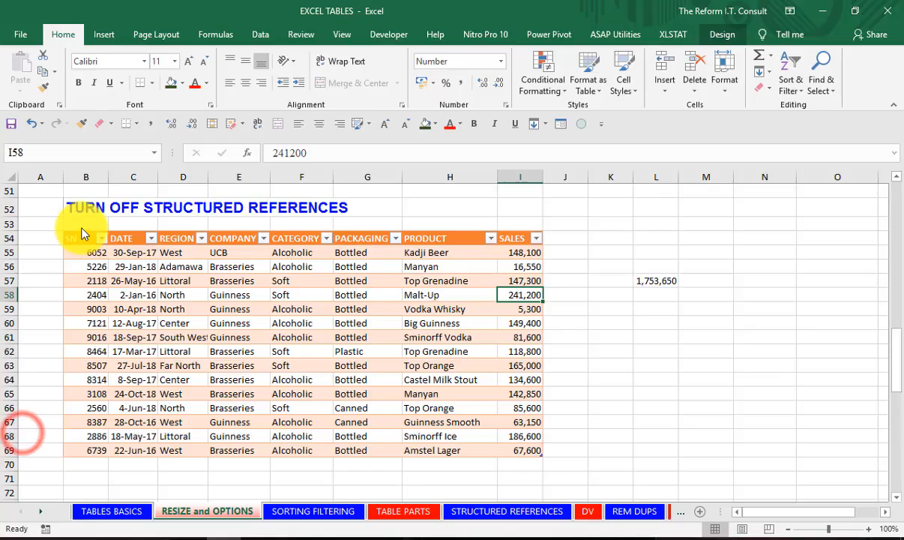
click(201, 85)
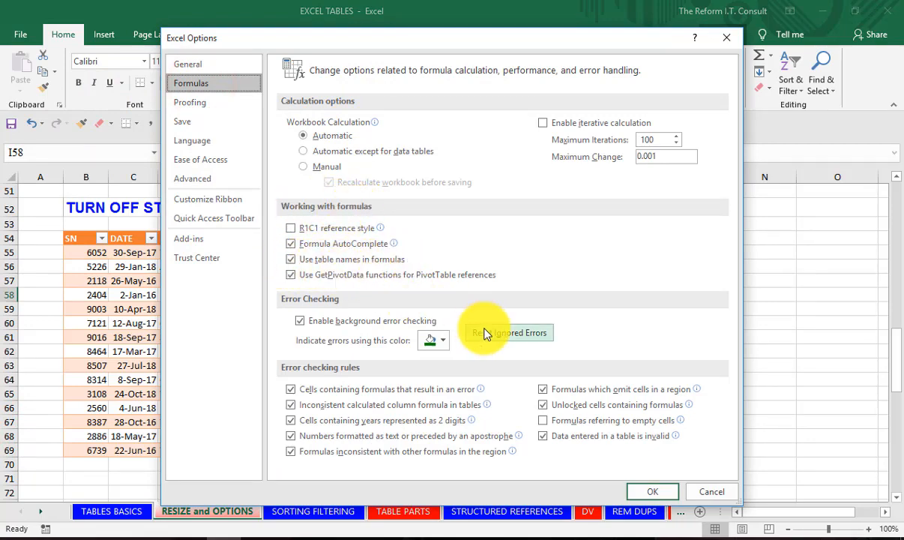
click(291, 260)
click(648, 490)
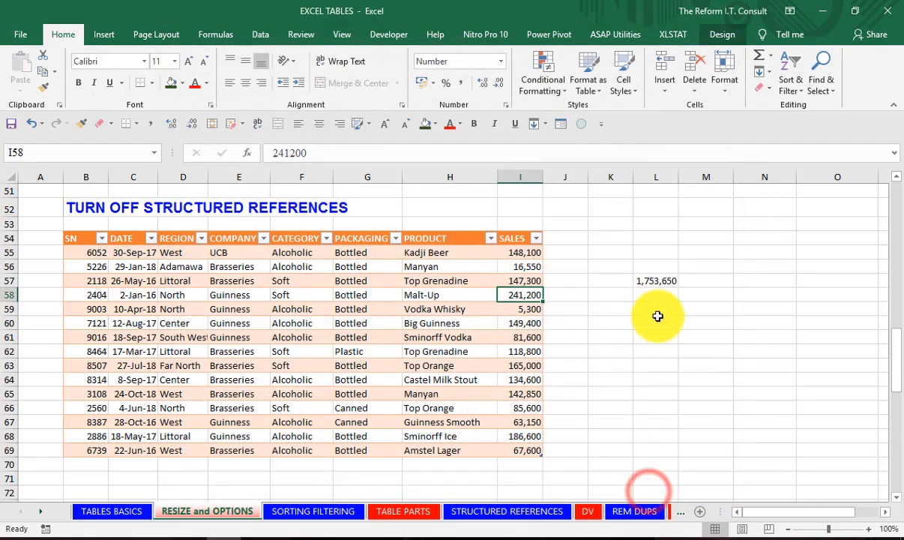
Enter =SUM(I55:I69) in L60, picking the table's SALES column as the range to total.
click(650, 323)
text(=SUM()
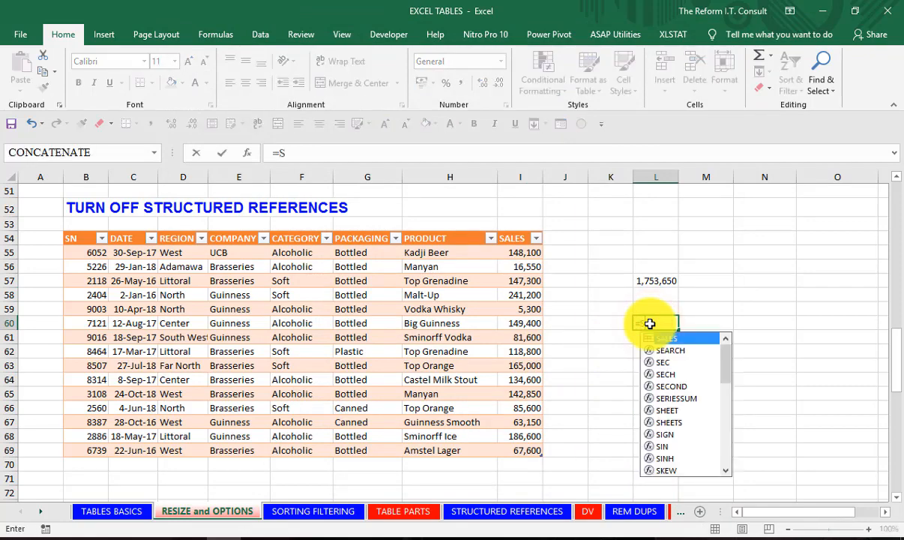
click(519, 234)
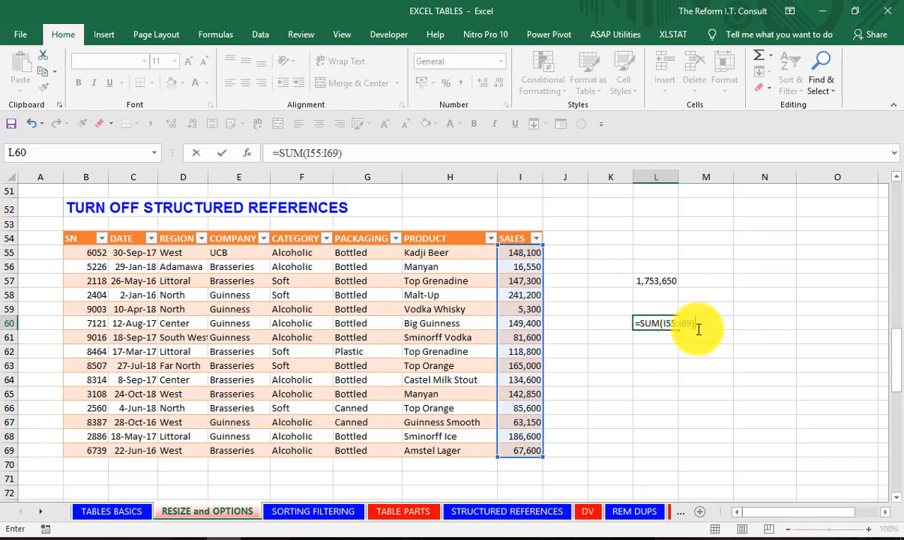
key(Return)
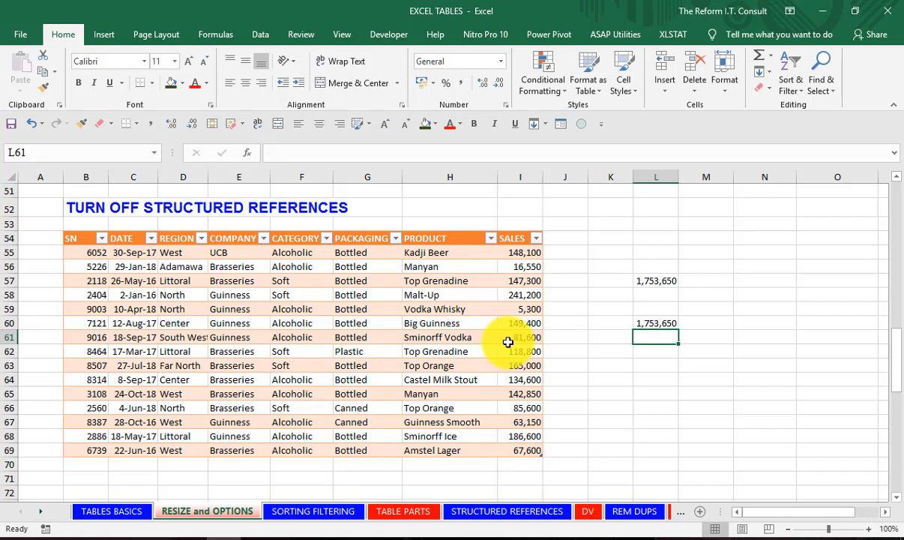
Look back over the sections of the RESIZE and OPTIONS sheet and view the start of the SORTING FILTERING sheet.
scroll(506, 341, down, 4)
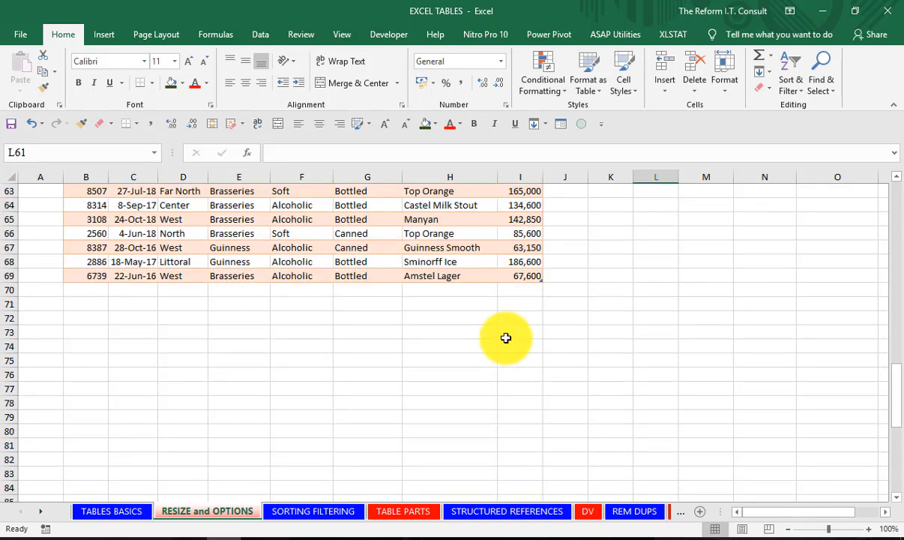
scroll(506, 338, up, 3)
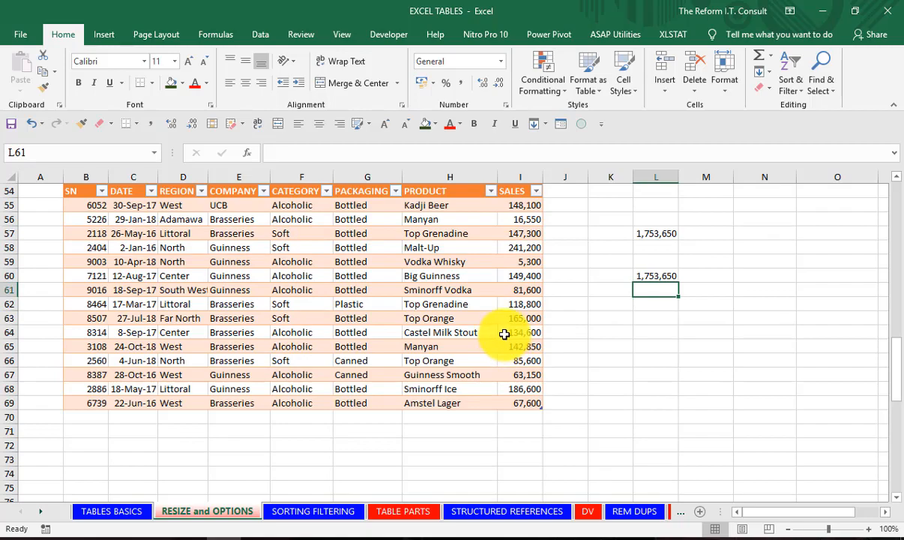
scroll(238, 269, up, 18)
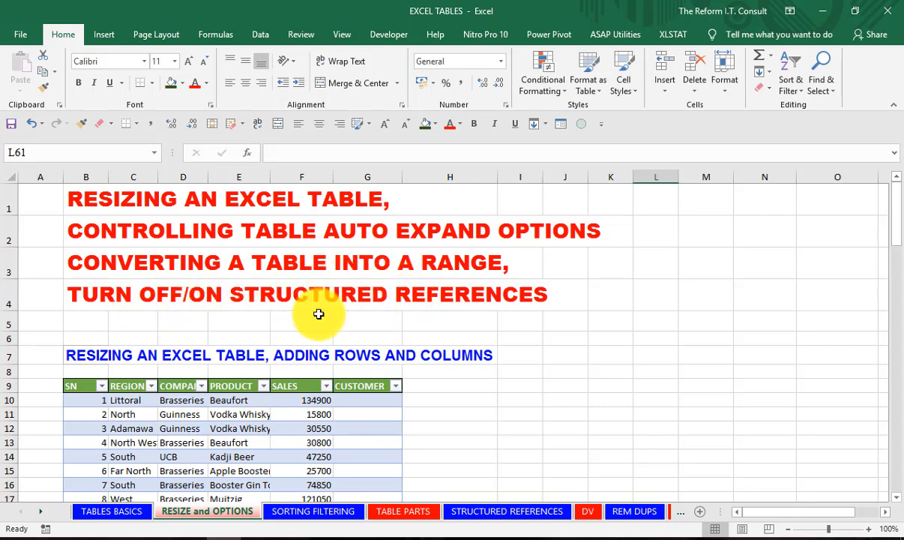
scroll(318, 314, down, 8)
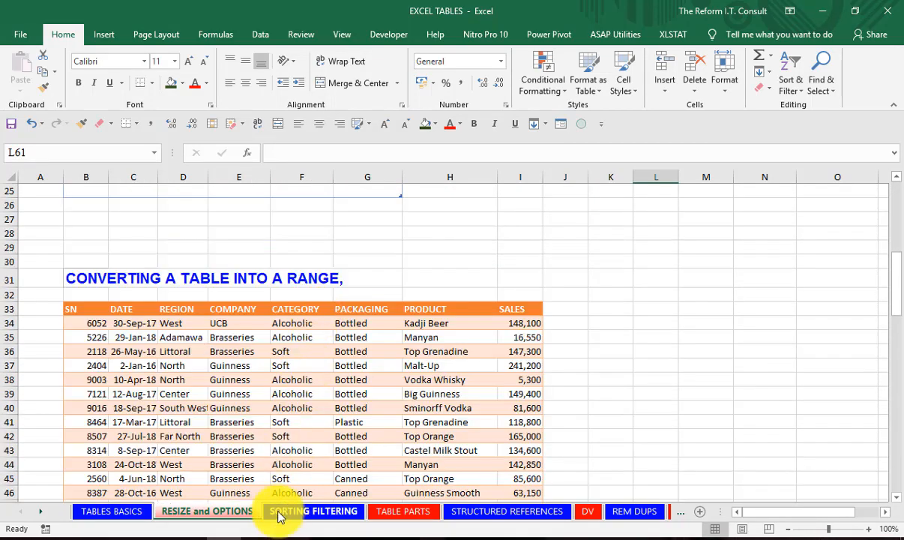
click(309, 512)
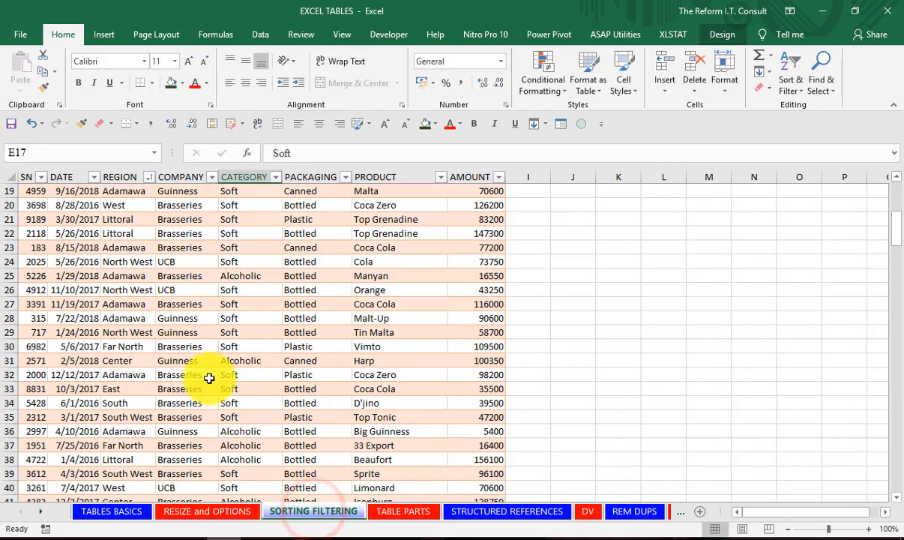
scroll(210, 378, up, 6)
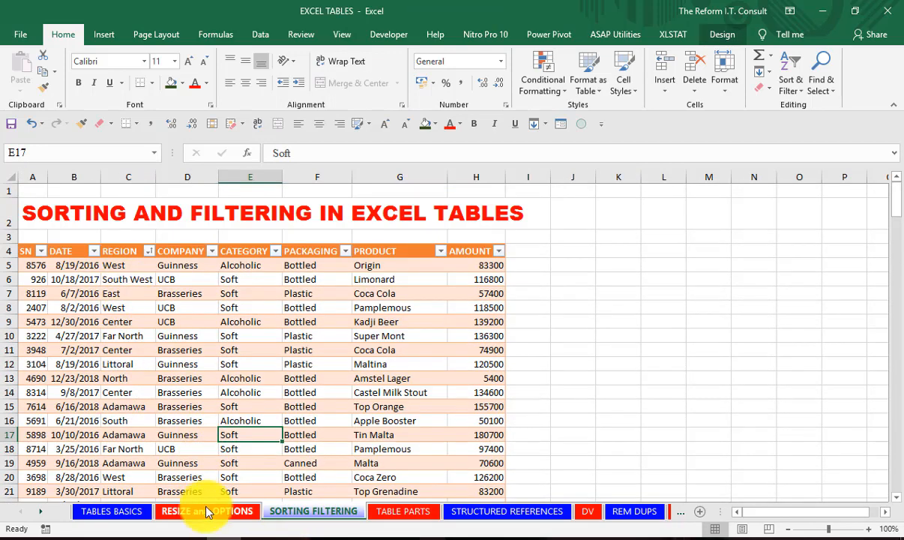